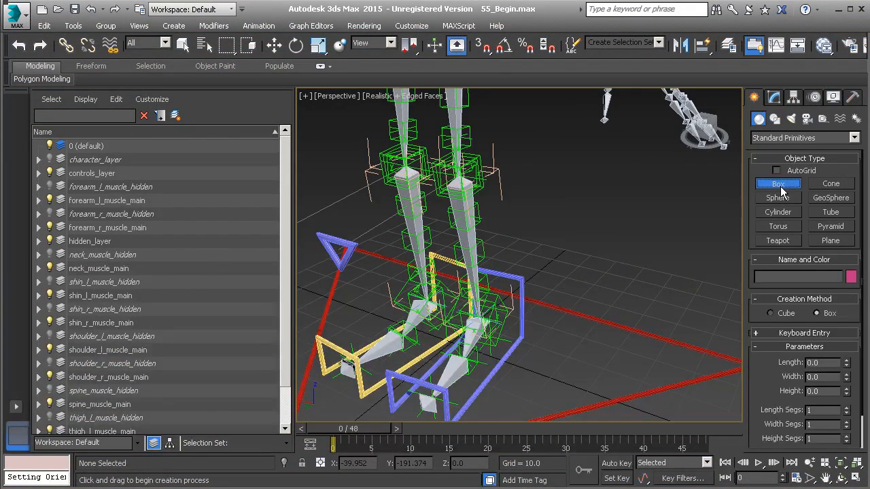
- Create a box with the Cube creation method on the grid beside the character's feet
click(769, 313)
alt+middle_drag(620, 292, 621, 266)
scroll(676, 277, down, 1)
drag(624, 267, 630, 277)
right_click(683, 253)
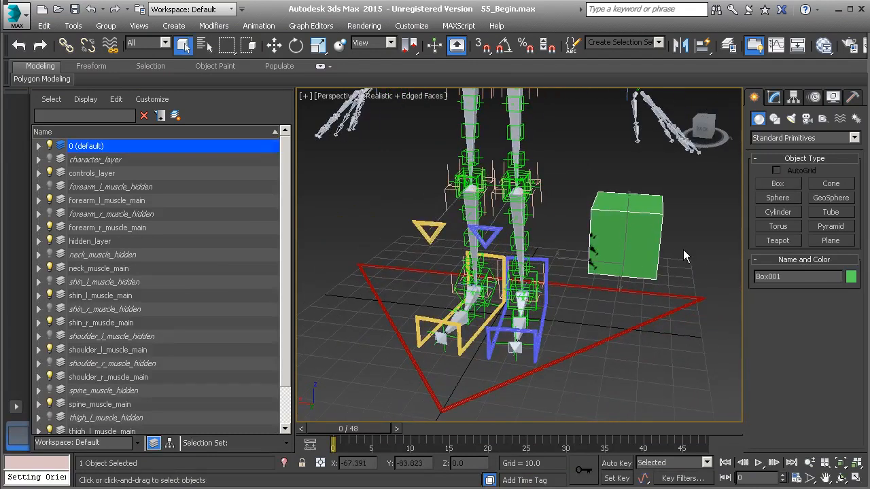
- Convert the new cube to an Editable Poly
middle_drag(682, 253, 656, 274)
right_click(654, 260)
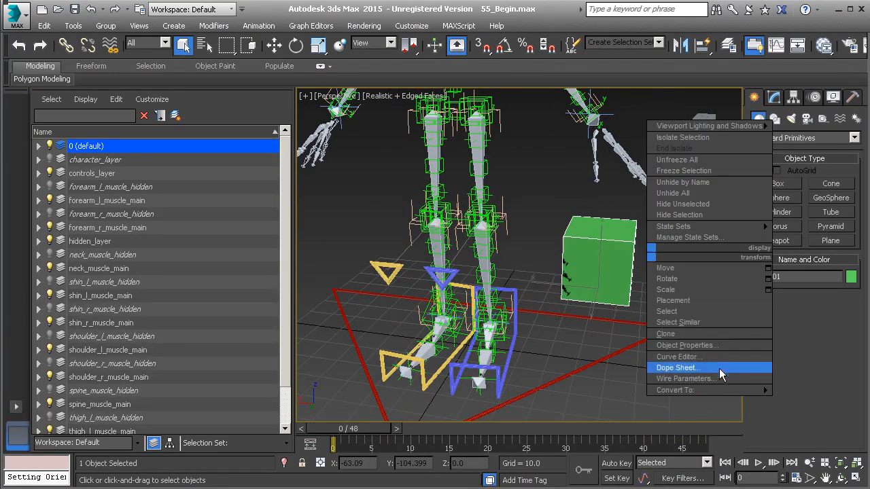
mouse_move(728, 392)
click(808, 401)
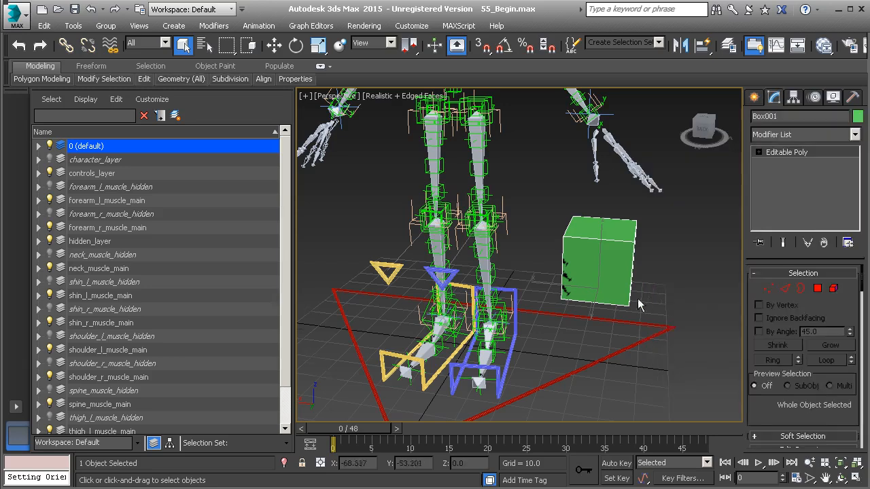
- In the cube's Edge sub-object level, select two vertical edges of one face and the top edge joining them
scroll(630, 270, up, 3)
click(758, 152)
click(778, 174)
alt+middle_drag(613, 263, 613, 254)
scroll(613, 254, up, 1)
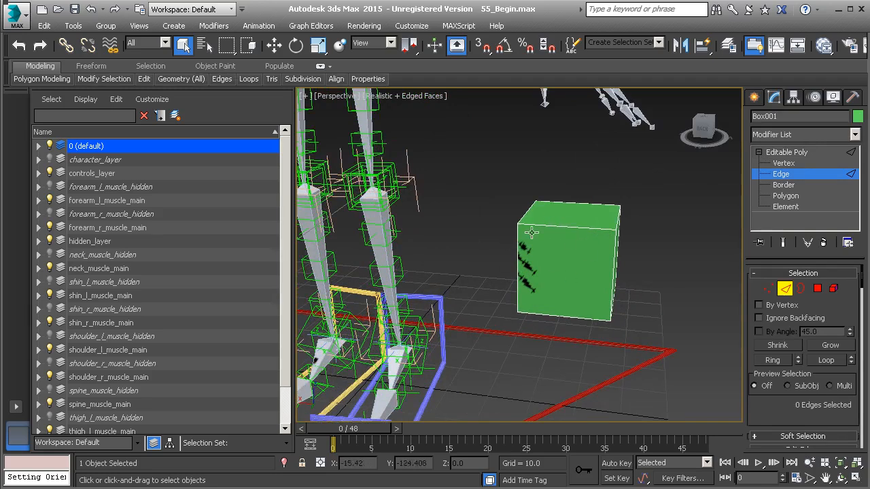
alt+middle_drag(543, 284, 514, 281)
scroll(546, 276, up, 1)
click(518, 273)
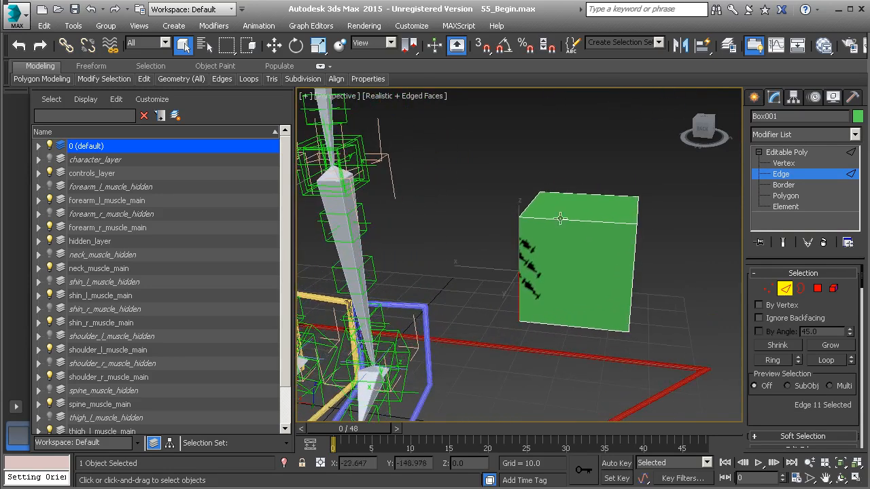
ctrl+click(567, 220)
ctrl+click(634, 265)
- Add the two side bottom edges, the remaining two vertical edges and the opposite top edge, forming a closed saddle-shaped loop
alt+middle_drag(657, 283, 553, 314)
ctrl+click(649, 338)
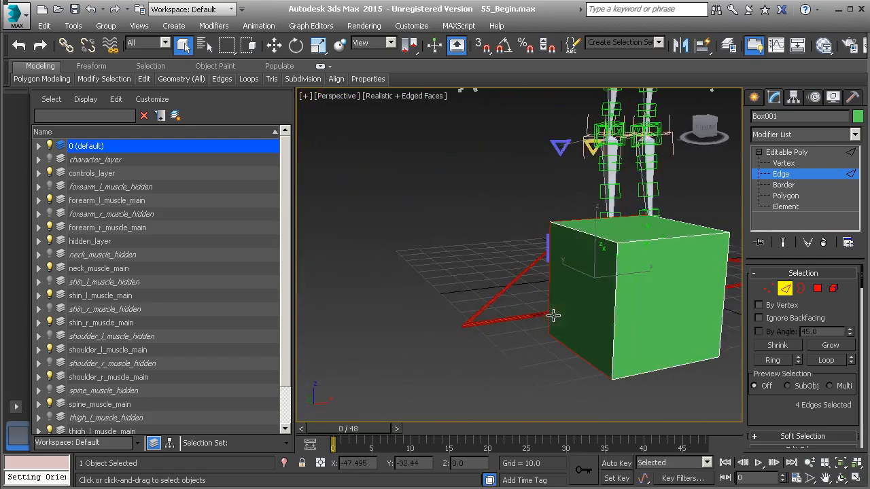
ctrl+click(616, 328)
ctrl+click(670, 237)
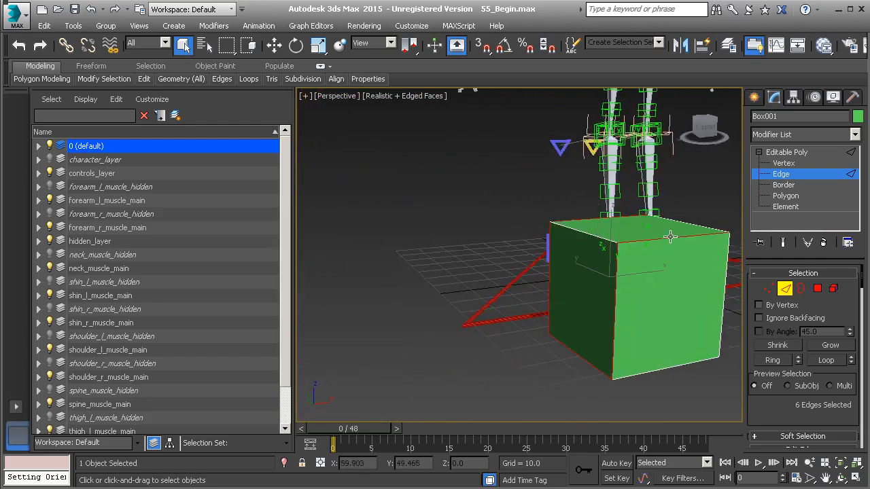
ctrl+click(724, 301)
alt+middle_drag(728, 310, 673, 378)
ctrl+click(674, 374)
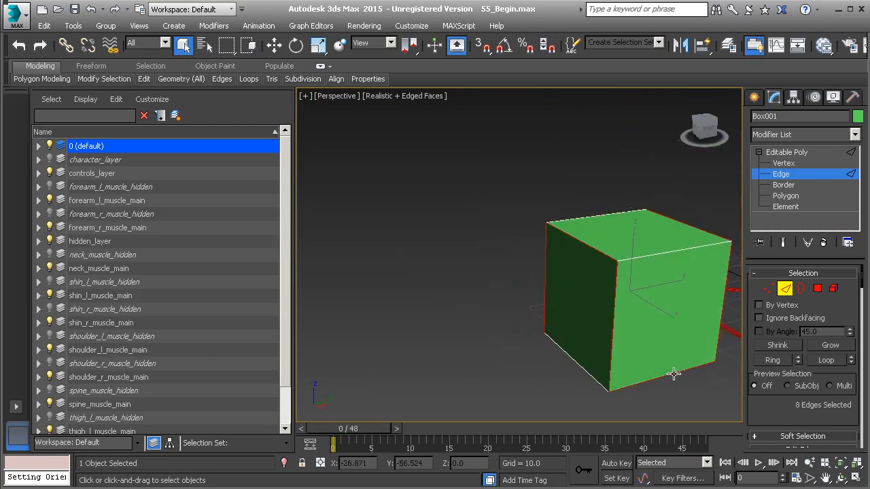
- Create a linear shape named Anim_Pelvis from the selected edges
scroll(753, 352, down, 5)
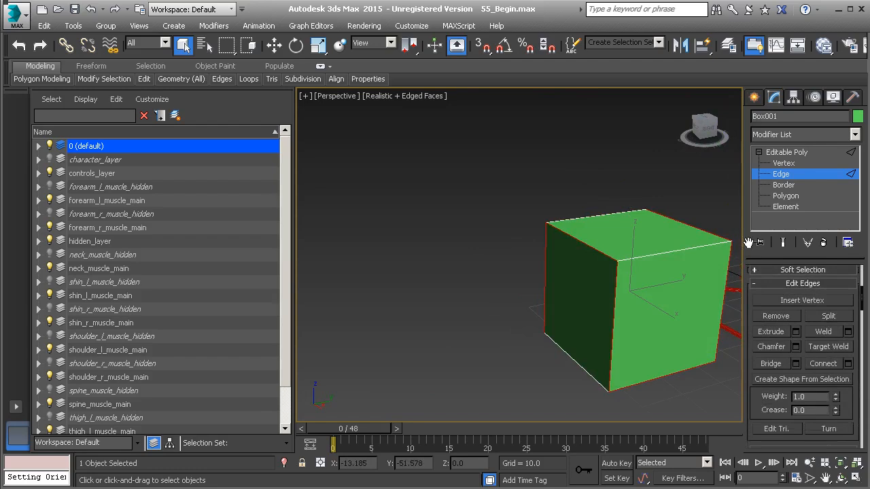
drag(747, 243, 754, 202)
click(792, 334)
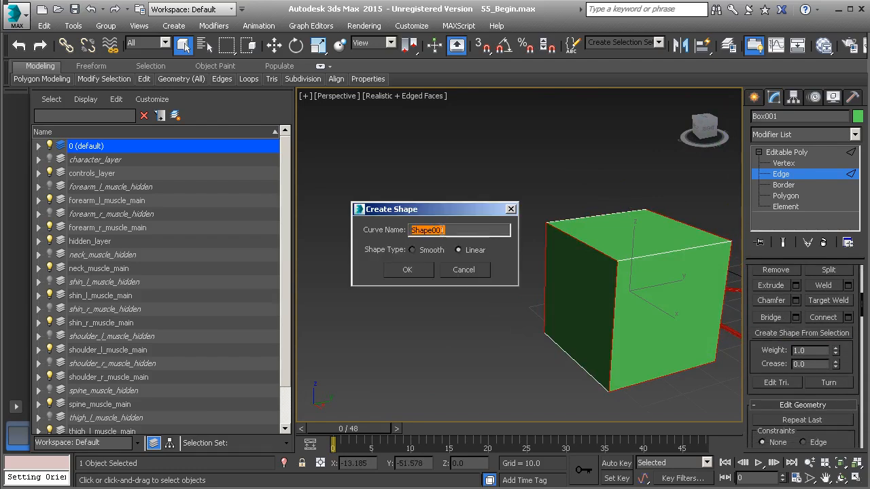
text(An)
click(406, 271)
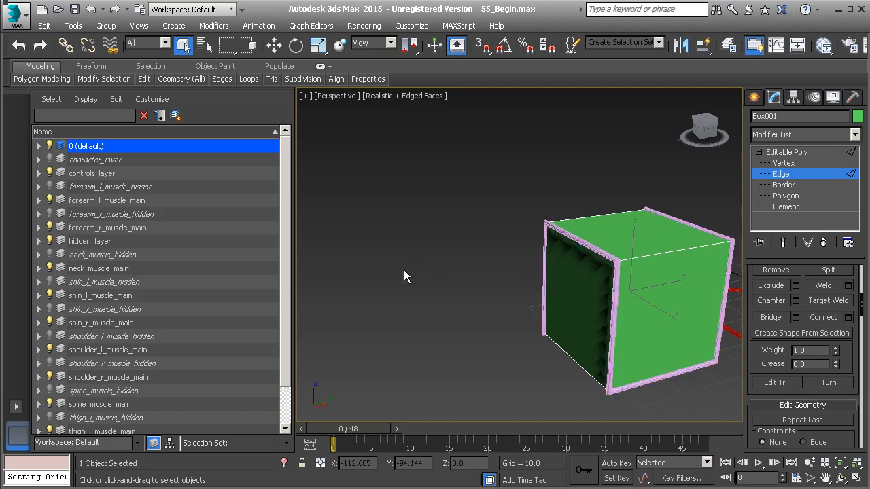
- Leave edge editing and delete the source cube, keeping only the extracted shape
click(788, 152)
middle_drag(648, 253, 588, 250)
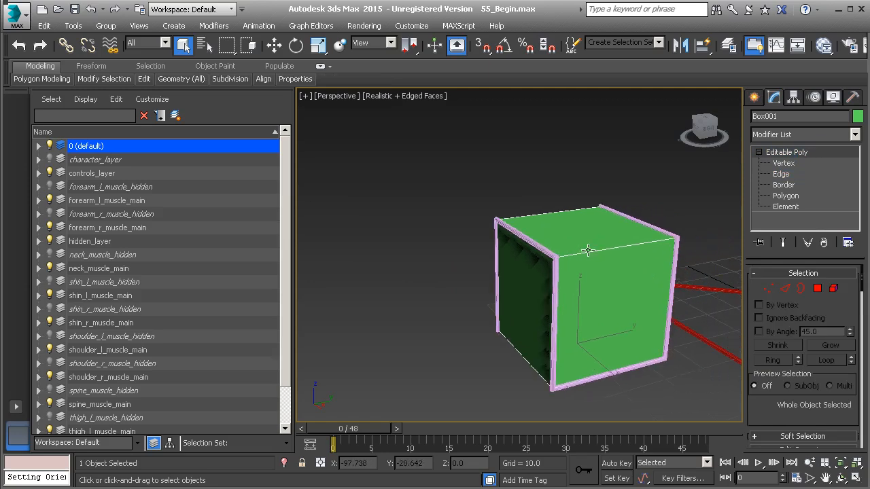
key(Delete)
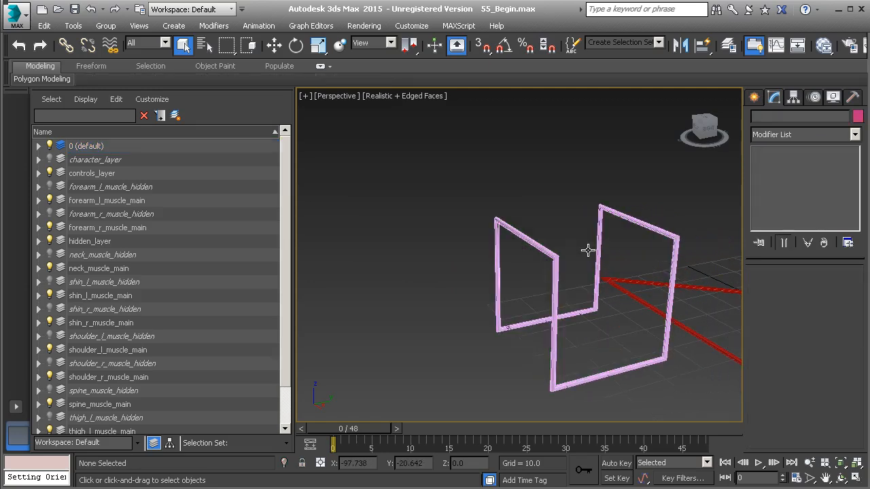
- Select the Anim_Pelvis shape and check where its pivot sits
click(528, 241)
alt+middle_drag(597, 278, 510, 271)
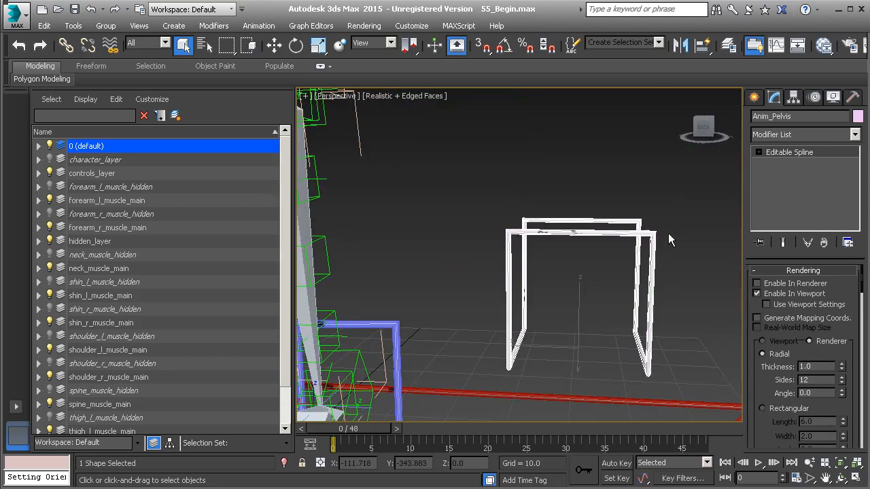
click(792, 97)
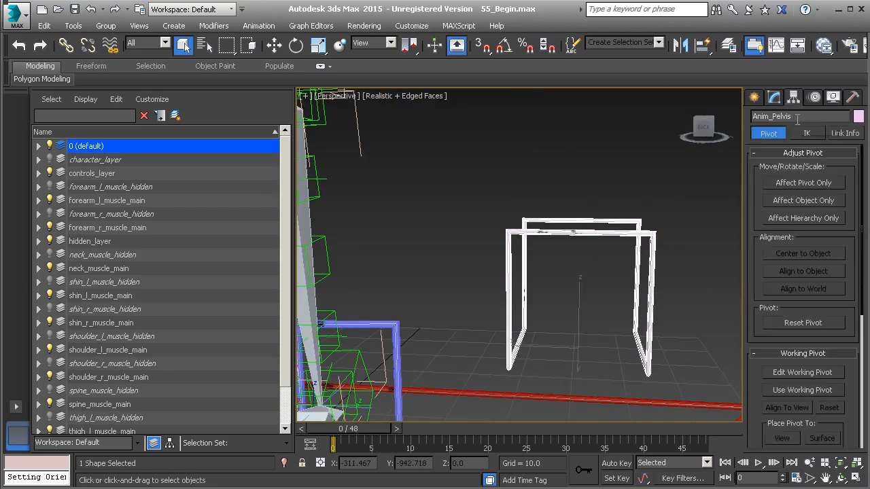
click(800, 183)
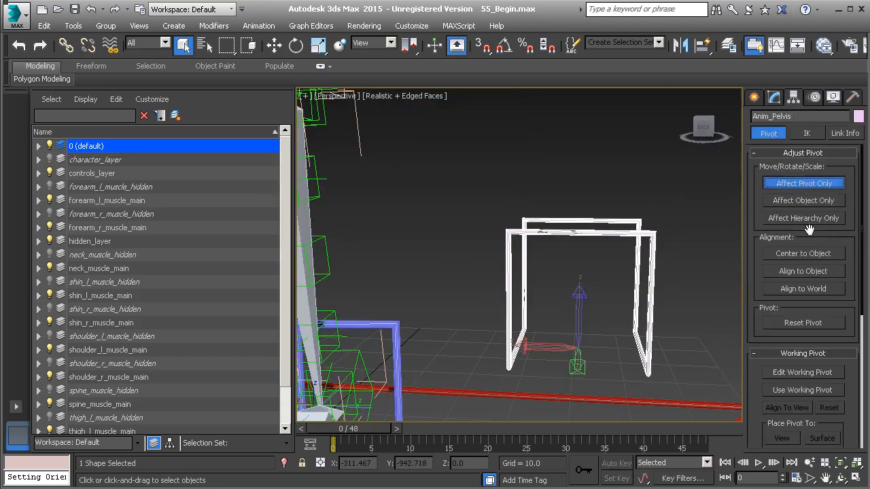
click(821, 182)
- Align Anim_Pelvis to the pelvis box helper centred between the two thigh bones
middle_drag(523, 209, 591, 318)
scroll(599, 221, down, 2)
alt+middle_drag(533, 236, 527, 229)
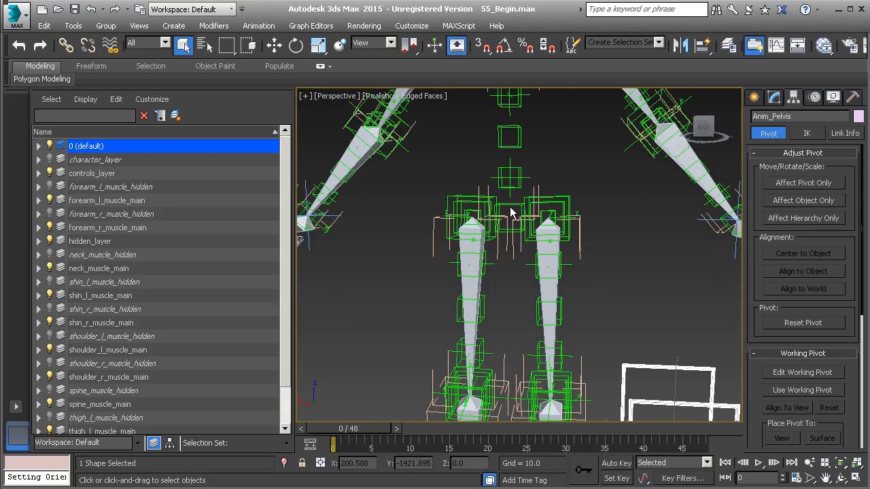
key(alt+a)
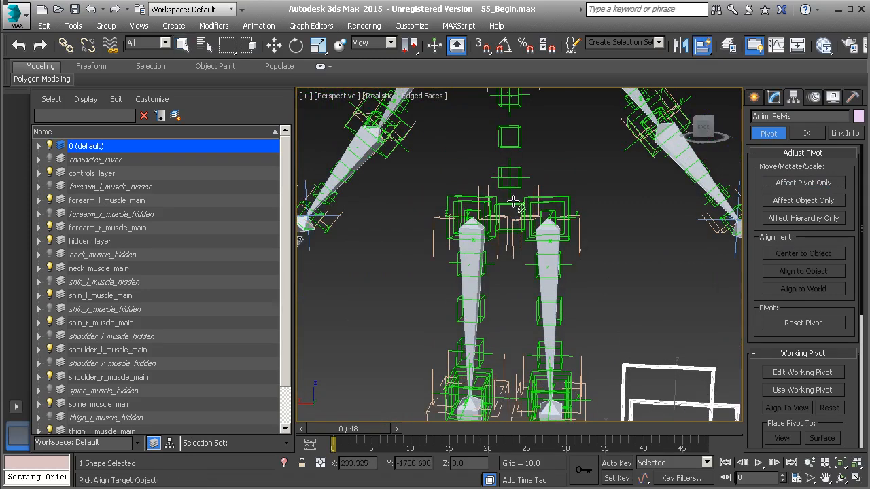
click(514, 204)
key(w)
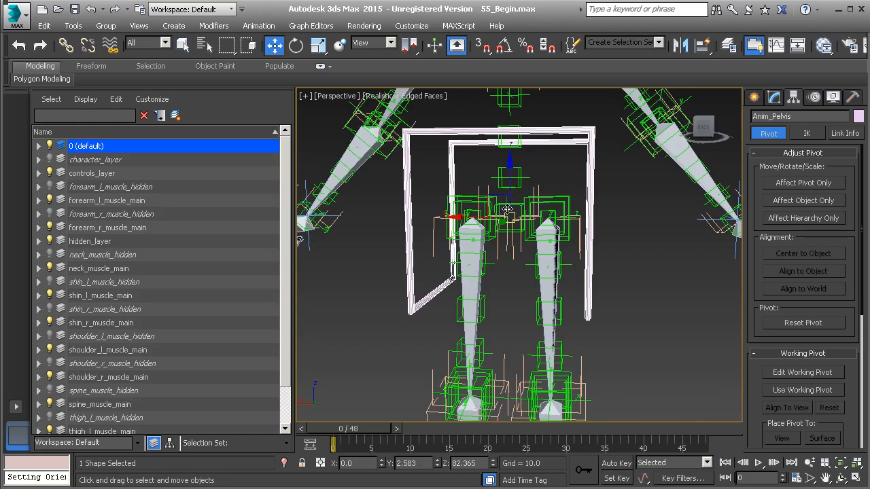
- Unhide character_layer to compare the pelvis control with the character's mesh
mouse_move(533, 221)
alt+middle_down()
mouse_move(506, 222)
mouse_move(528, 219)
alt+middle_up()
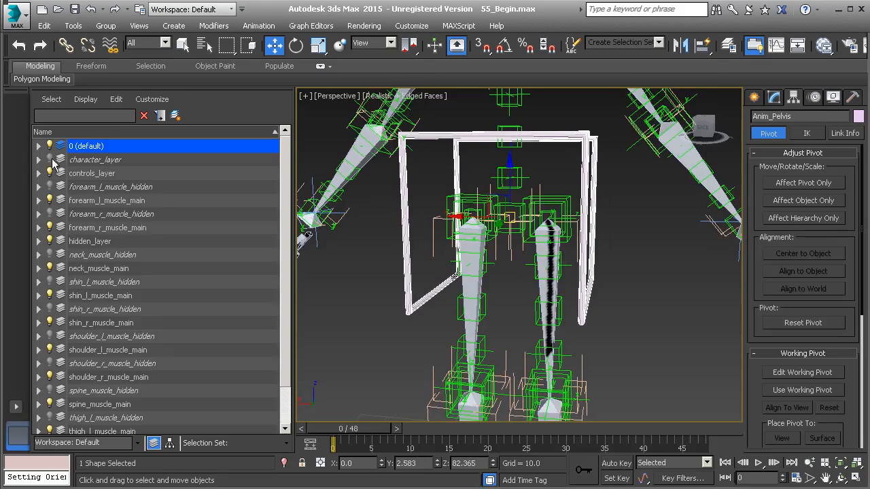
click(49, 159)
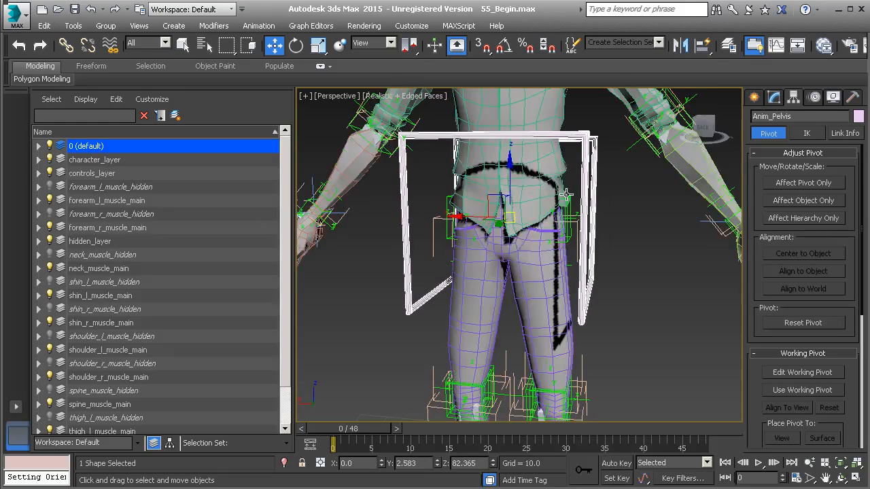
mouse_move(612, 260)
alt+middle_down()
mouse_move(512, 257)
mouse_move(613, 247)
alt+middle_up()
- Select all vertices of the Anim_Pelvis spline, scale them down around the hips, and widen them to 126% along X
click(774, 98)
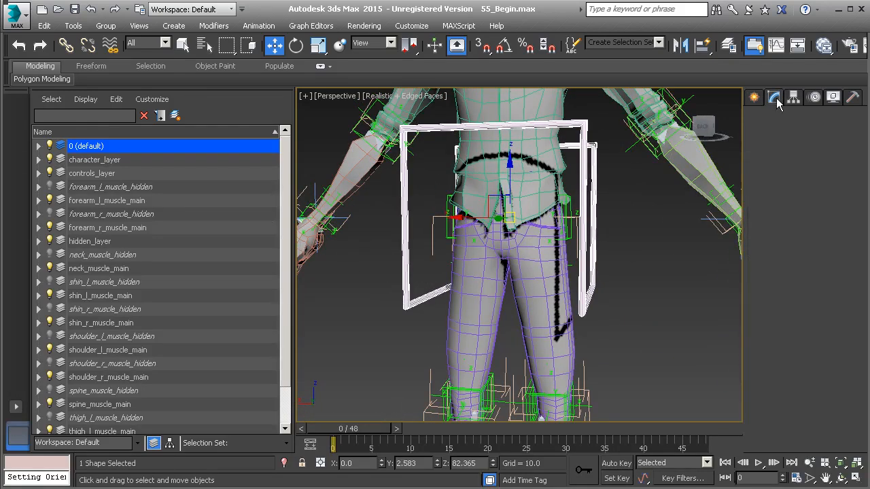
click(799, 153)
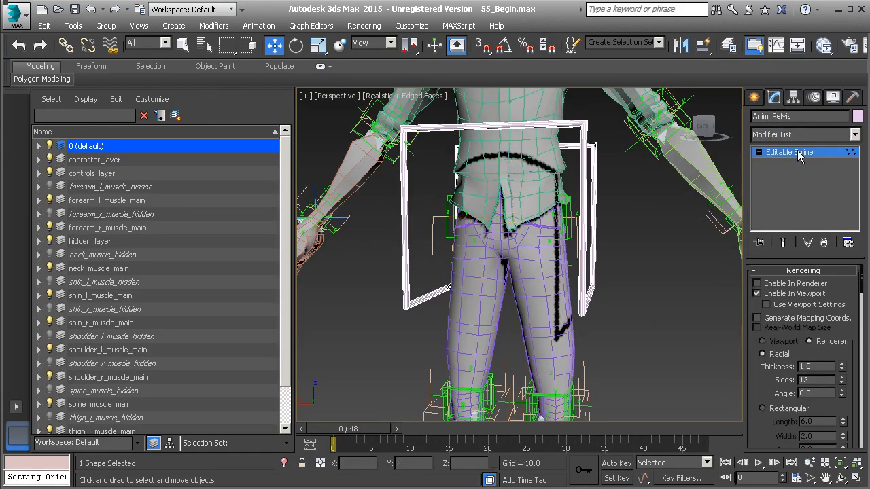
click(344, 96)
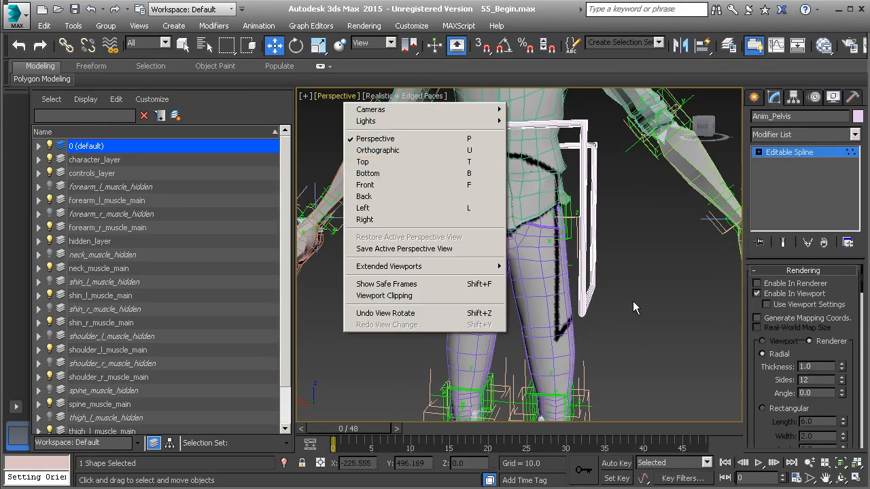
key(shift+f)
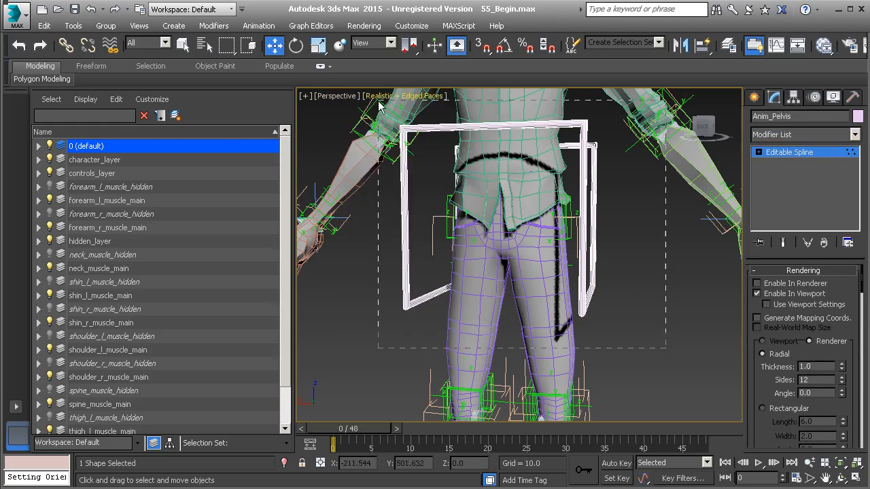
key(r)
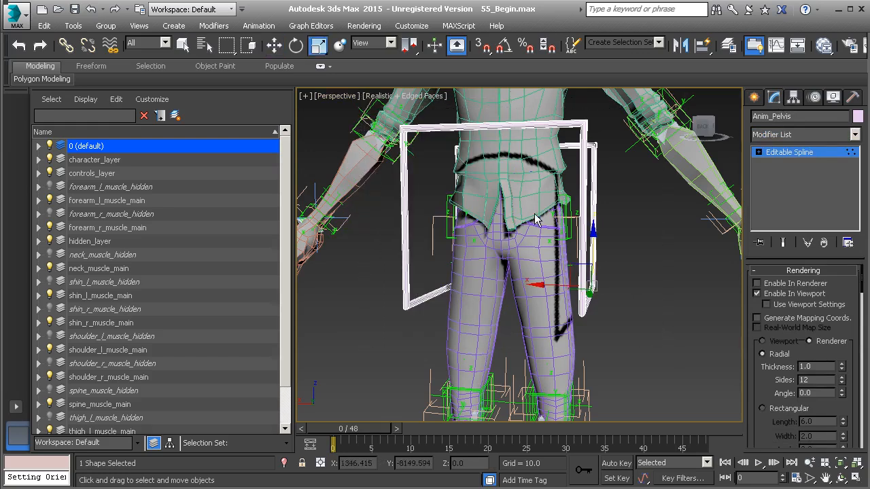
alt+middle_drag(554, 207, 578, 217)
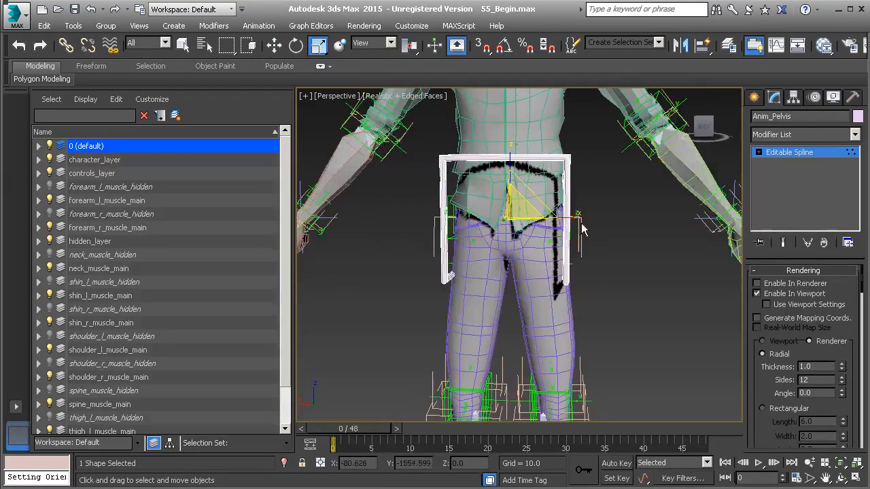
drag(577, 218, 588, 219)
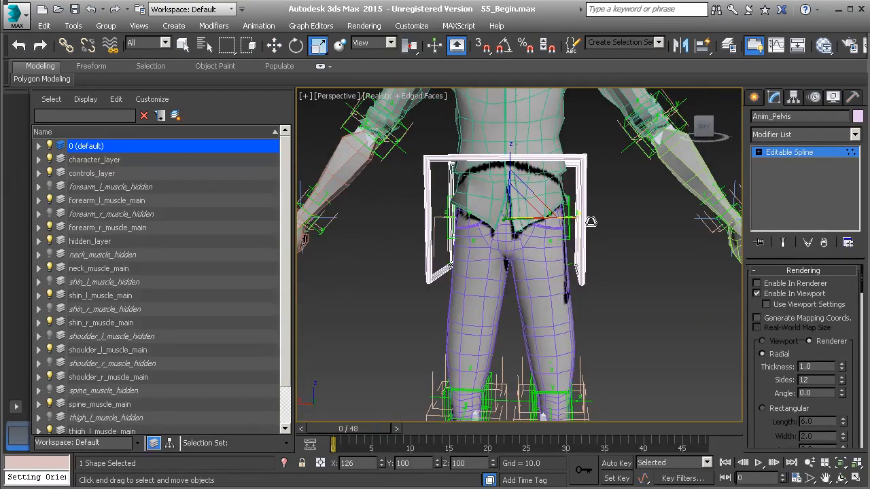
- Refine the Anim_Pelvis vertices around the hips, reducing their scale and widening them to 122% along X
alt+middle_drag(625, 274, 625, 273)
drag(641, 317, 389, 226)
alt+middle_drag(567, 270, 468, 273)
drag(440, 275, 456, 262)
alt+middle_drag(455, 273, 557, 270)
drag(434, 155, 659, 343)
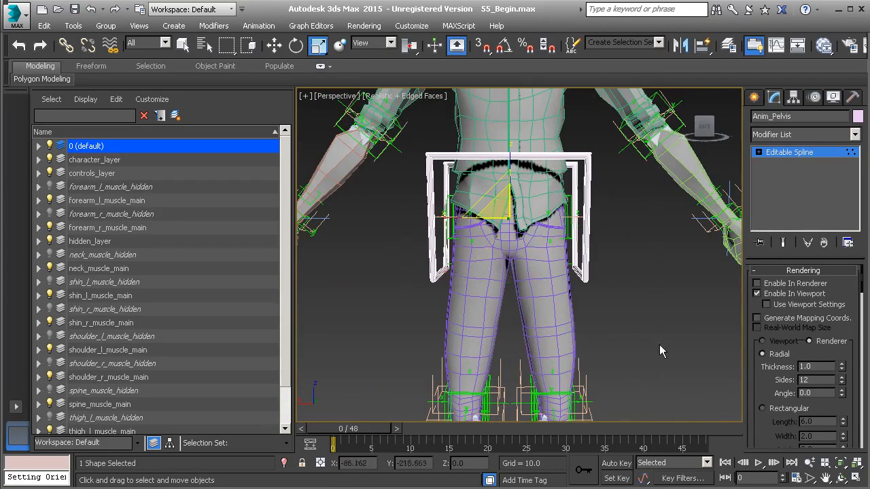
alt+middle_drag(500, 204, 472, 219)
drag(443, 217, 432, 223)
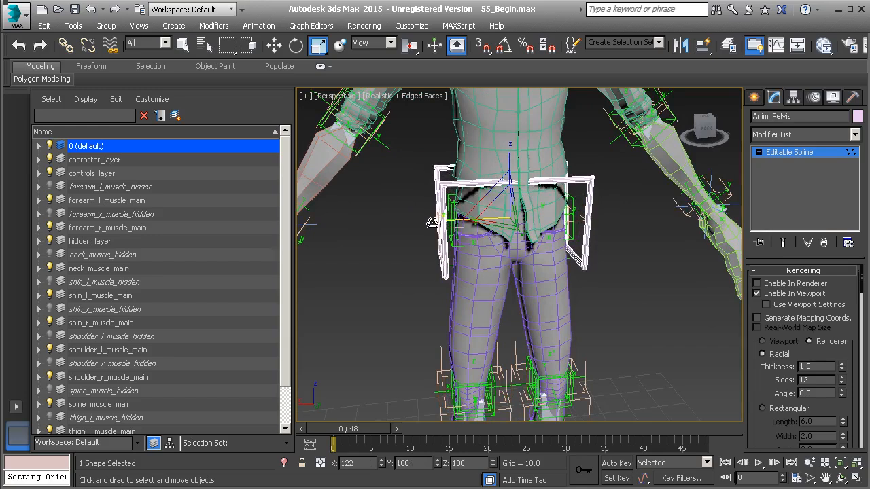
- Deepen the Anim_Pelvis vertices front to back so they clear the body in side view, and leave vertex editing
alt+middle_drag(561, 303, 614, 241)
scroll(606, 246, up, 2)
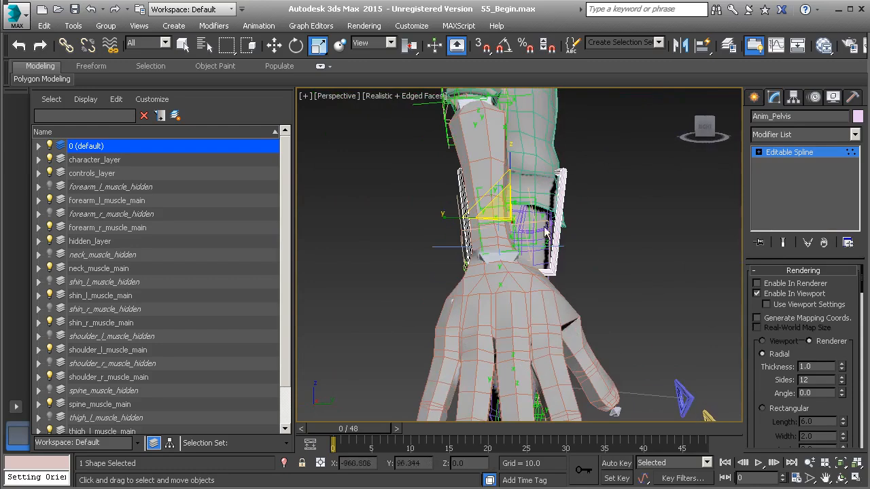
drag(450, 216, 434, 220)
alt+middle_drag(478, 245, 368, 250)
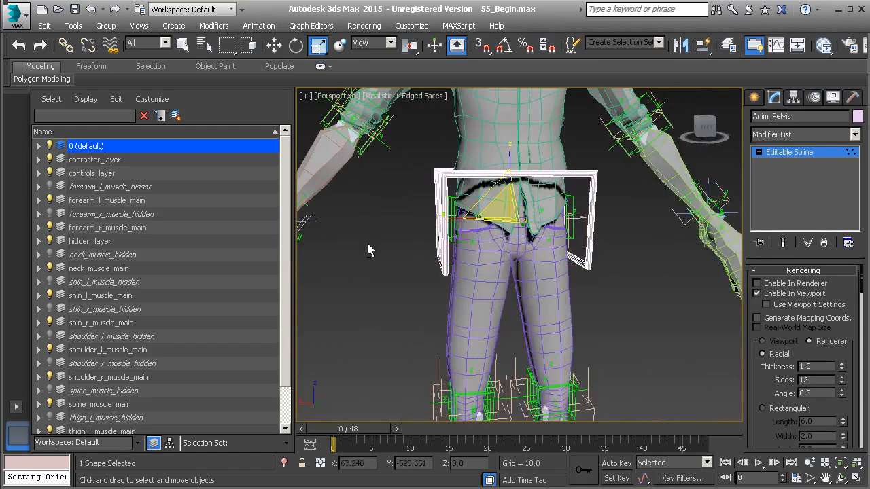
click(787, 153)
- Clone Anim_Pelvis upward to the torso as a copy named Anim_Chest
middle_drag(521, 234, 522, 310)
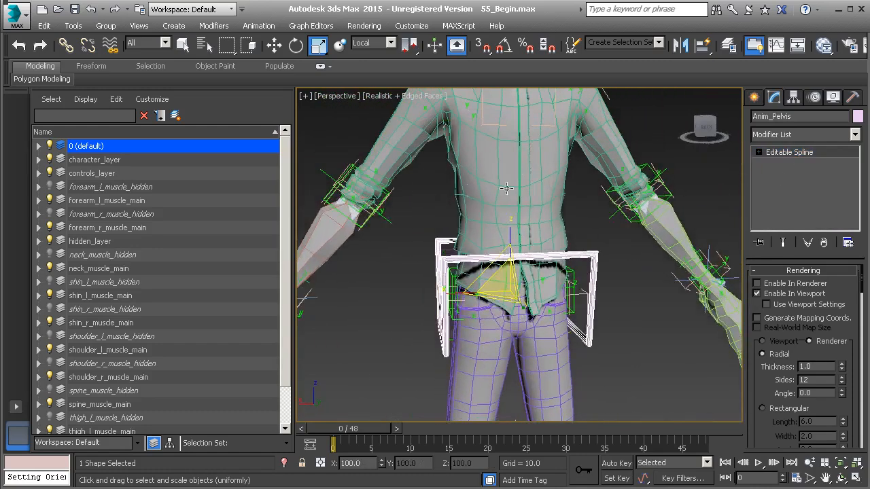
middle_drag(525, 200, 522, 246)
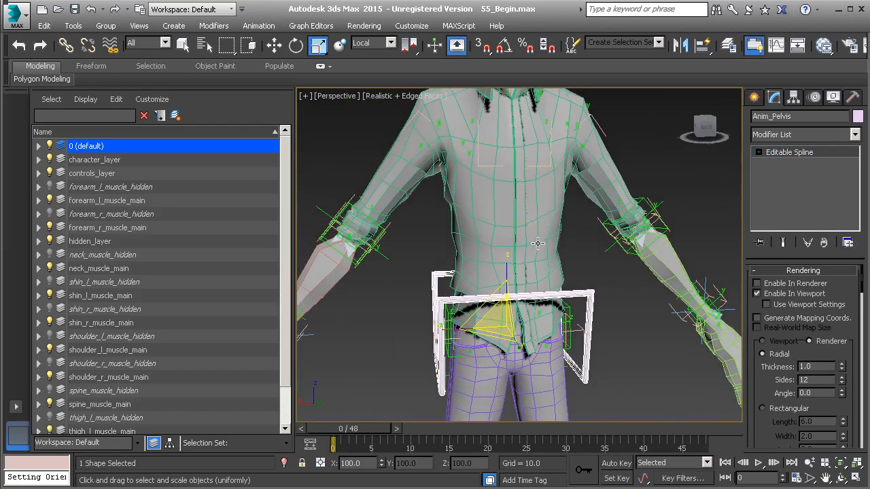
key(w)
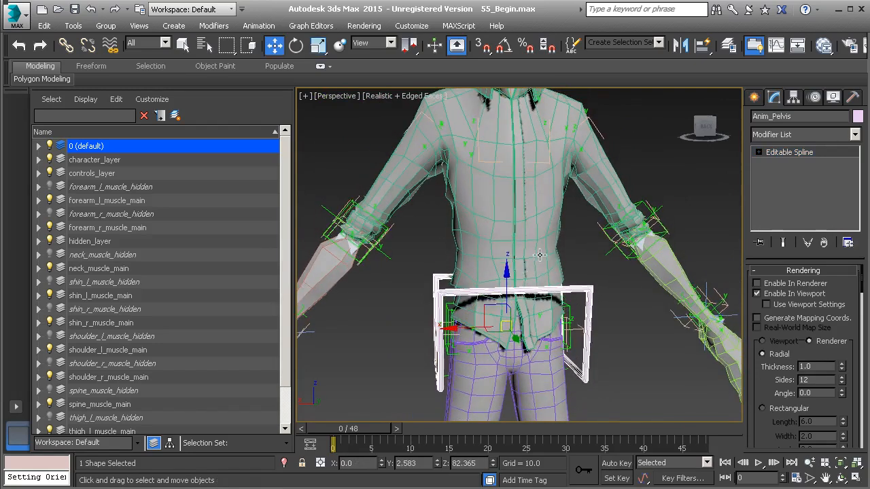
scroll(540, 254, down, 3)
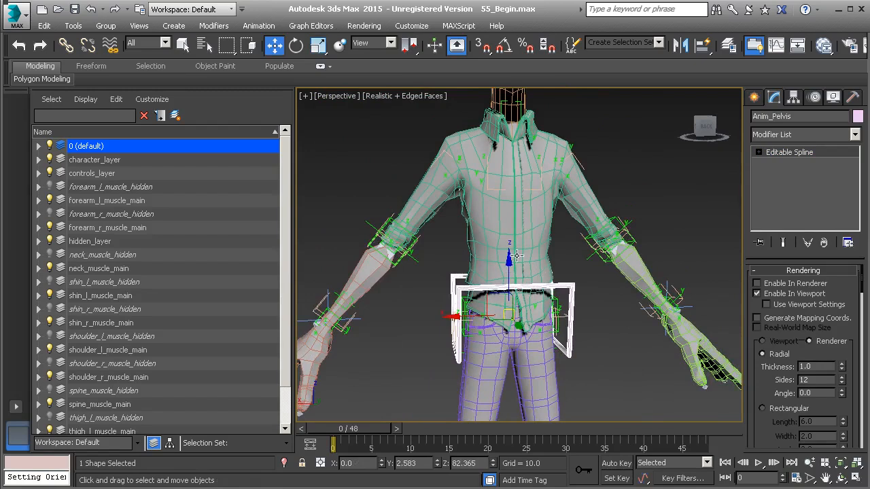
shift+drag(509, 259, 515, 175)
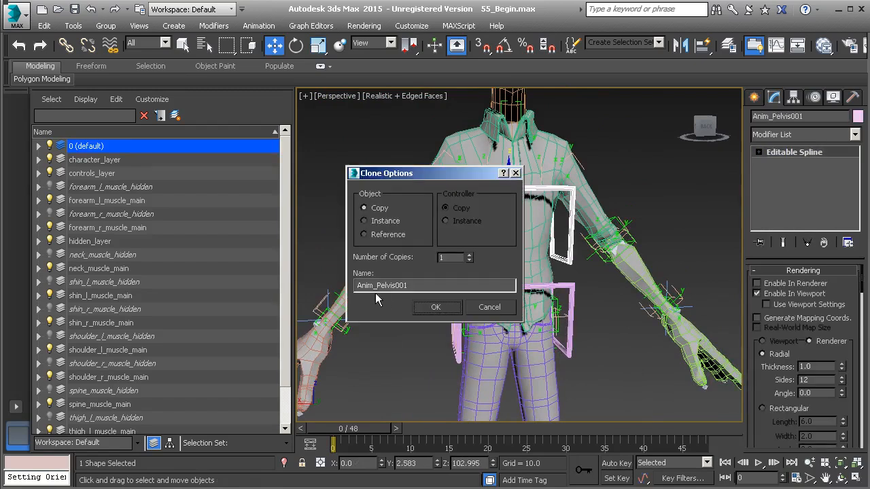
drag(380, 286, 440, 290)
key(BackSpace)
key(BackSpace)
click(451, 309)
- Flip the Anim_Chest vertices -180 degrees around X about the selection center with angle snap on, and leave vertex editing
alt+middle_drag(498, 234, 740, 158)
click(789, 152)
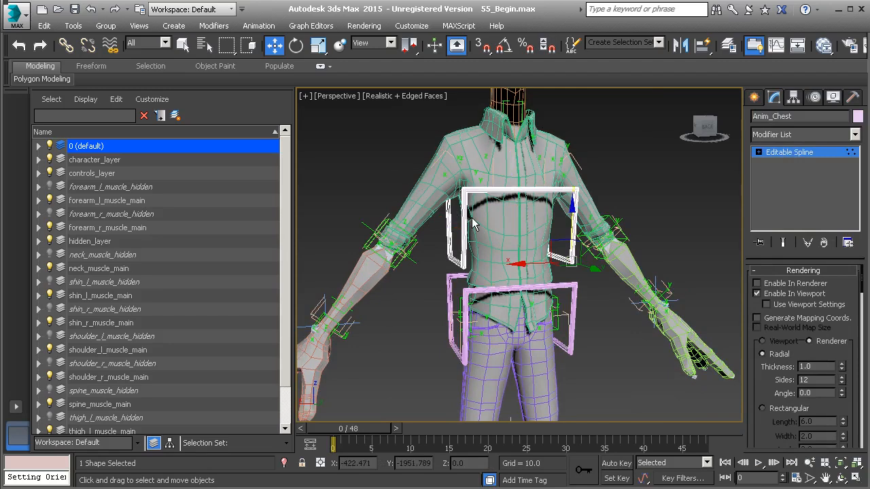
key(e)
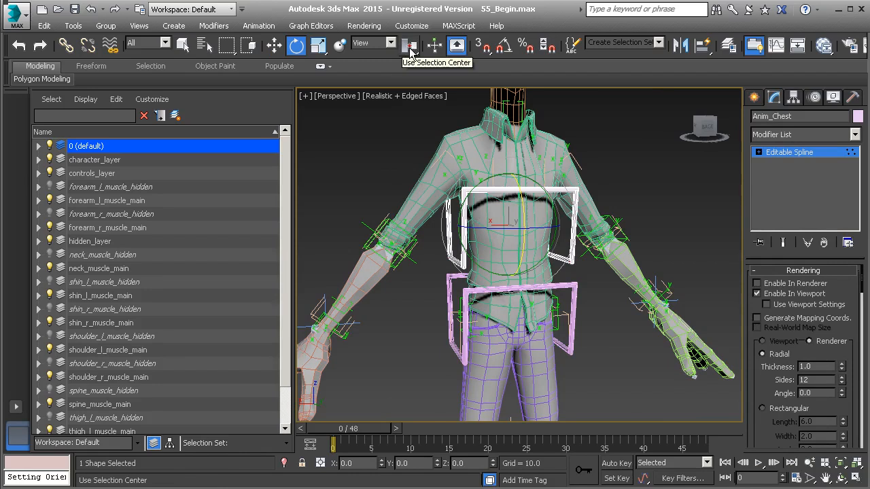
drag(412, 51, 412, 89)
alt+middle_drag(536, 192, 530, 212)
key(a)
drag(537, 203, 539, 326)
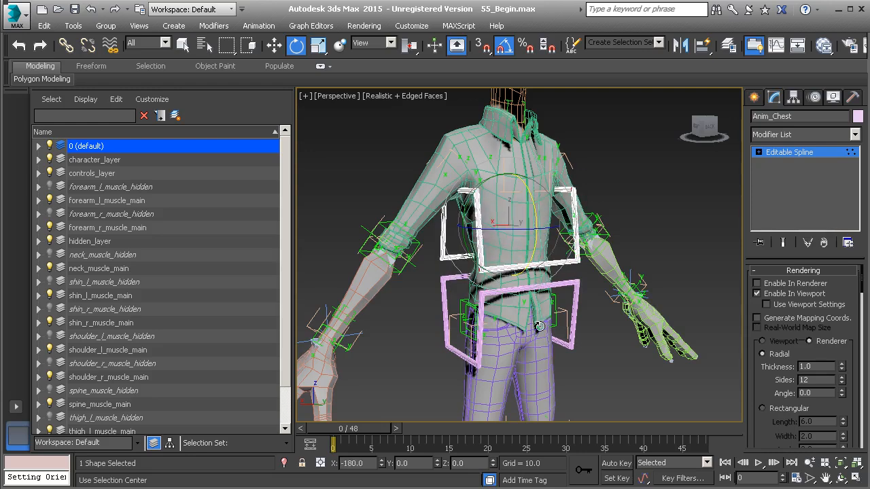
alt+middle_drag(563, 283, 528, 284)
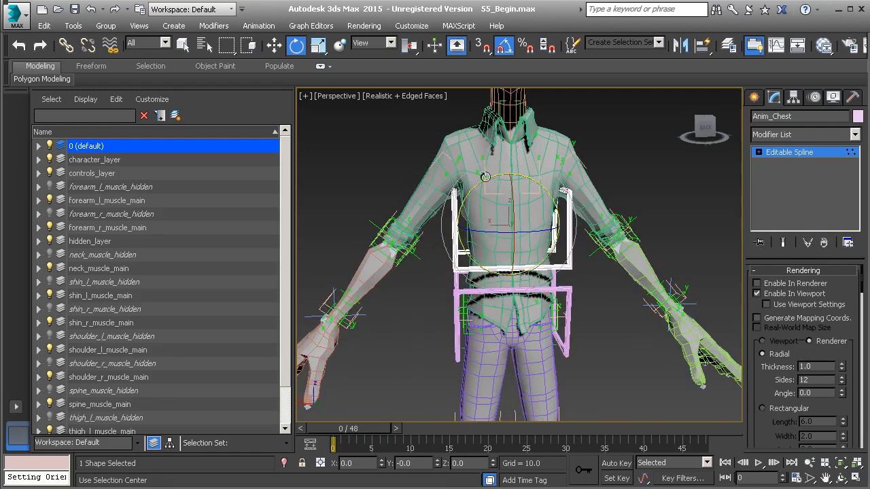
alt+middle_drag(511, 234, 548, 236)
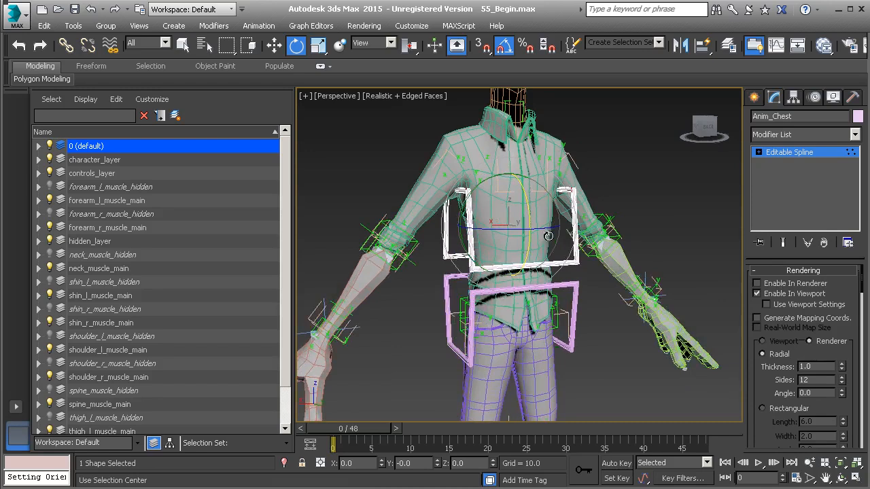
click(802, 153)
- Hide character_layer and align the Anim_Chest control to the rig's chest box
alt+middle_drag(553, 227, 545, 237)
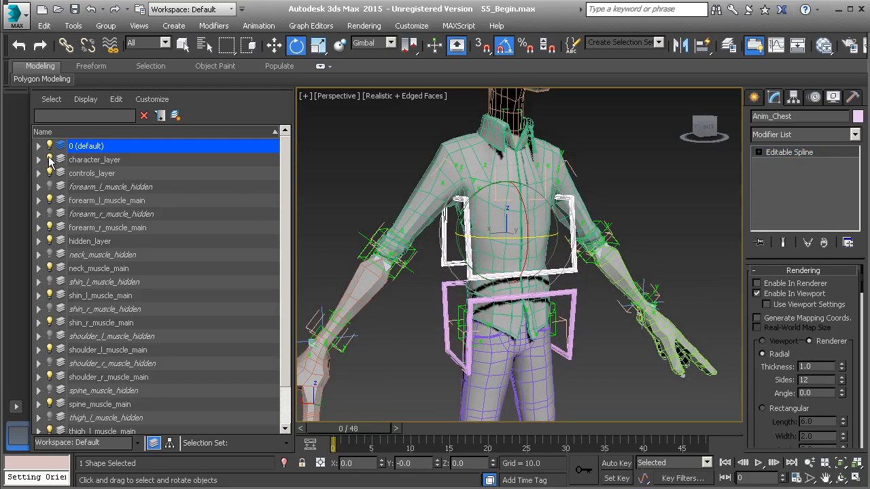
click(49, 159)
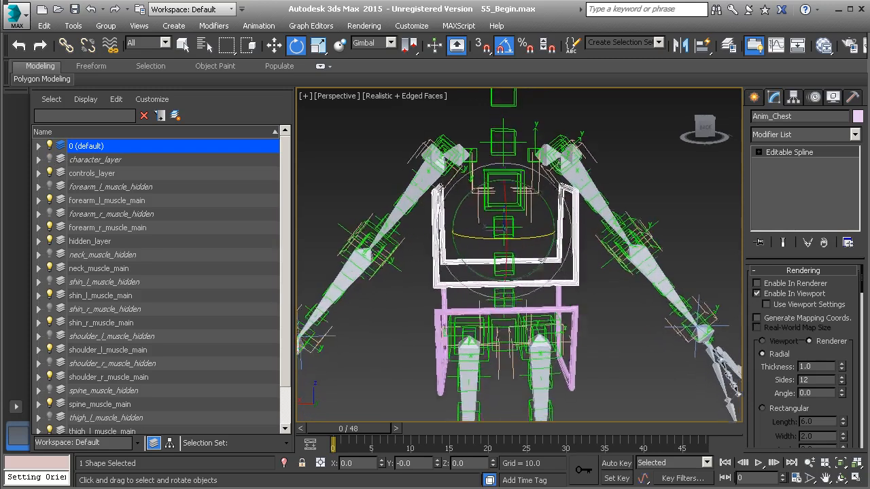
scroll(528, 222, up, 1)
key(alt+a)
alt+middle_drag(528, 222, 526, 266)
click(524, 271)
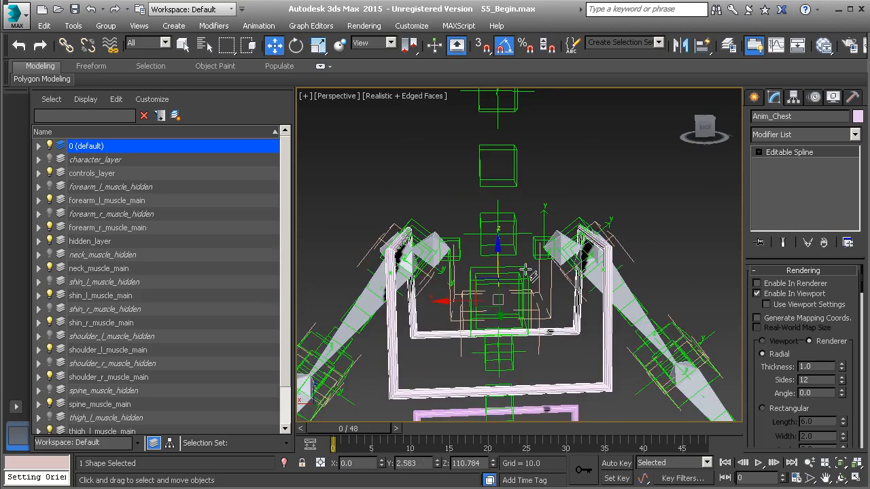
alt+middle_drag(535, 294, 521, 271)
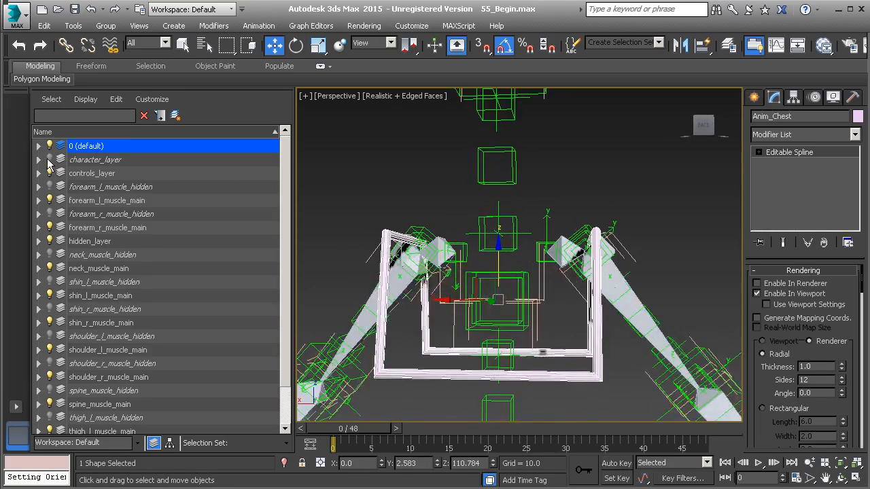
- Unhide character_layer, select all Anim_Chest vertices, raise them around the shoulders, and shift them along Y to fit the upper body
click(49, 159)
alt+middle_drag(585, 272, 615, 270)
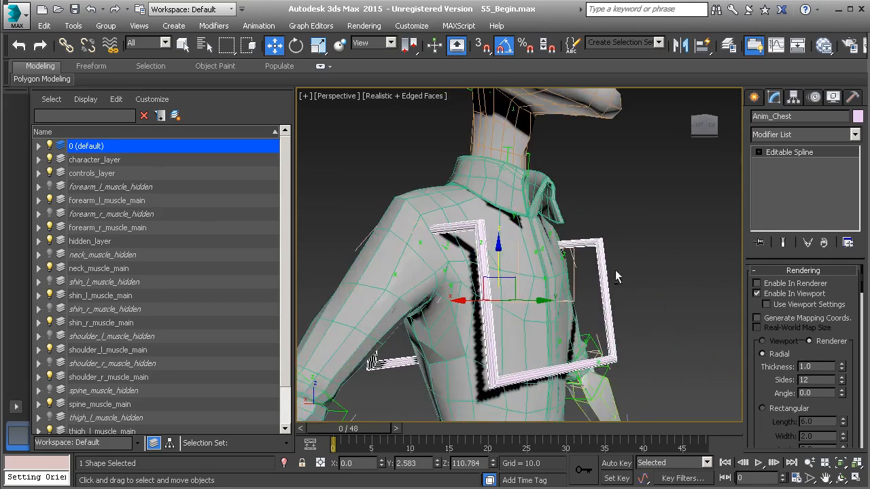
click(806, 153)
alt+middle_drag(544, 299, 384, 234)
drag(308, 173, 647, 412)
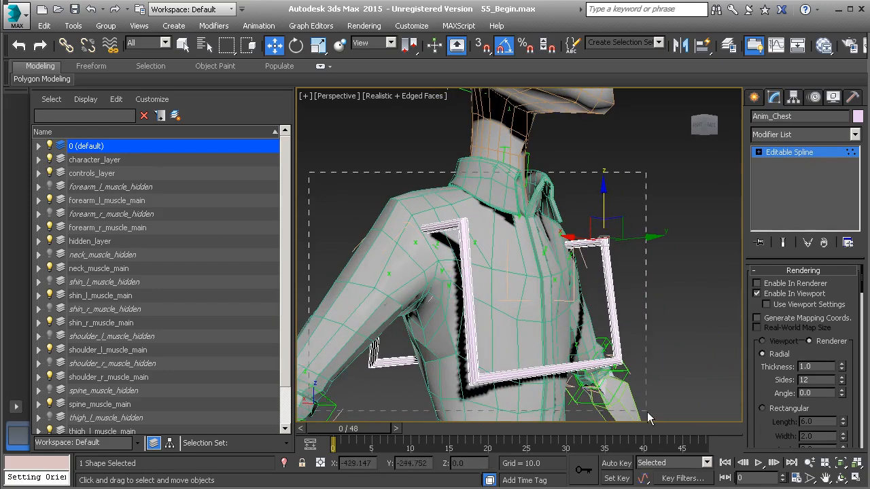
alt+middle_drag(647, 392, 581, 204)
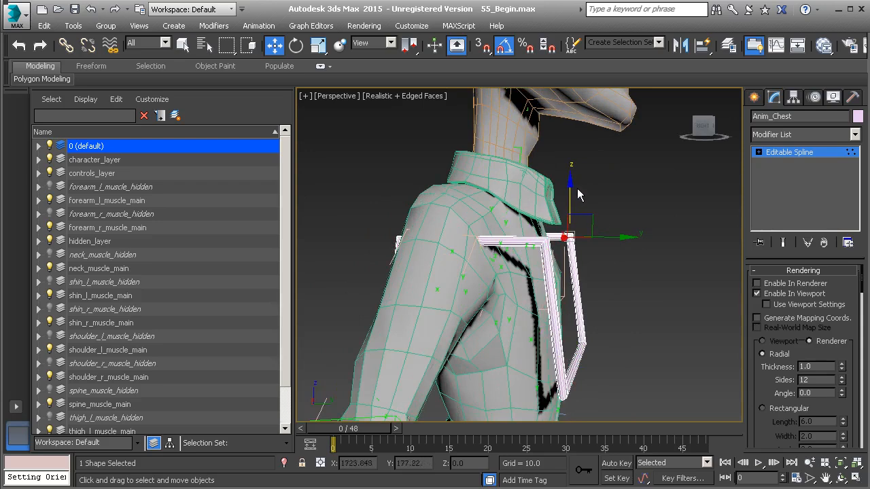
drag(570, 183, 574, 131)
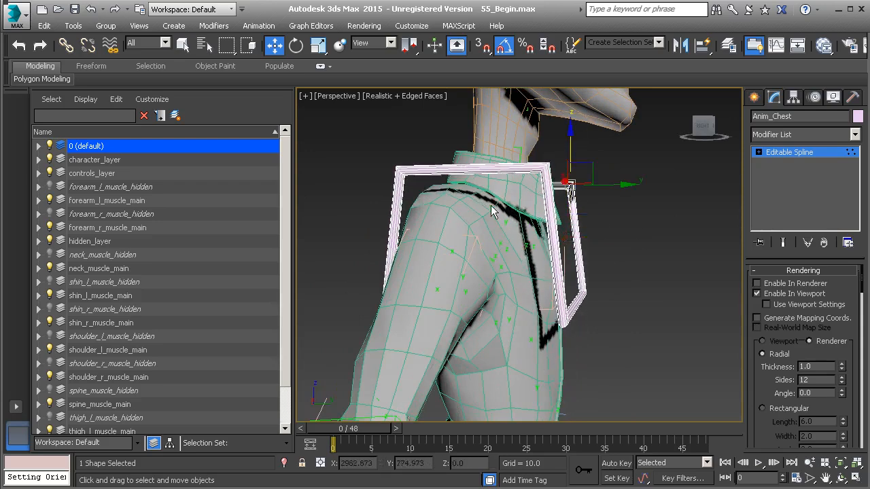
alt+middle_drag(531, 227, 554, 225)
drag(612, 190, 603, 193)
alt+middle_drag(603, 193, 537, 288)
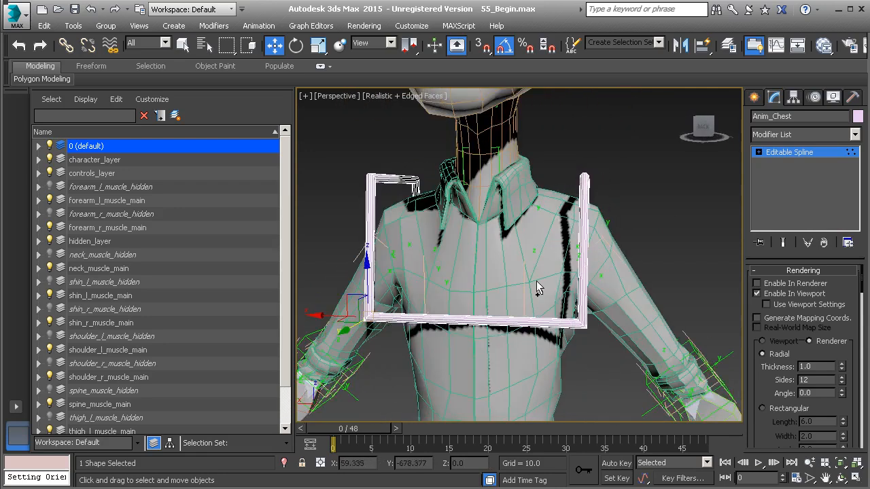
scroll(536, 282, down, 5)
middle_drag(530, 347, 607, 267)
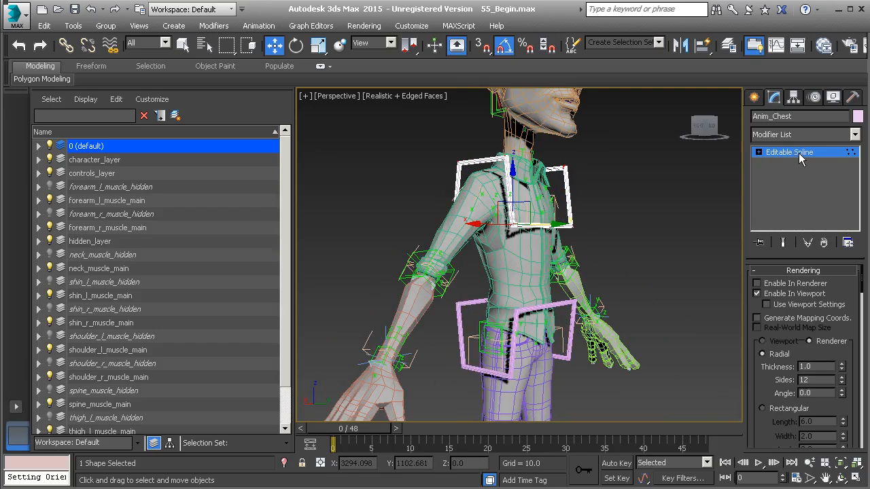
- Select both Anim_Chest and Anim_Pelvis and set their object color to red
alt+middle_drag(672, 269, 617, 301)
ctrl+click(568, 309)
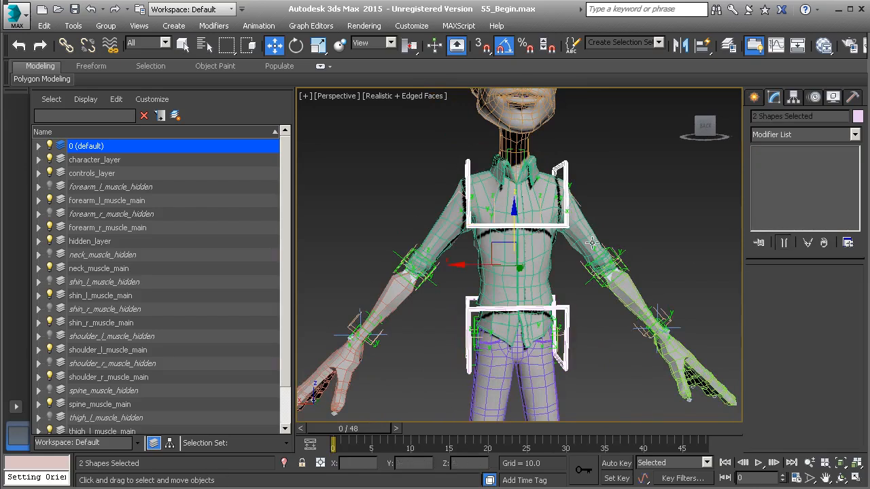
click(857, 117)
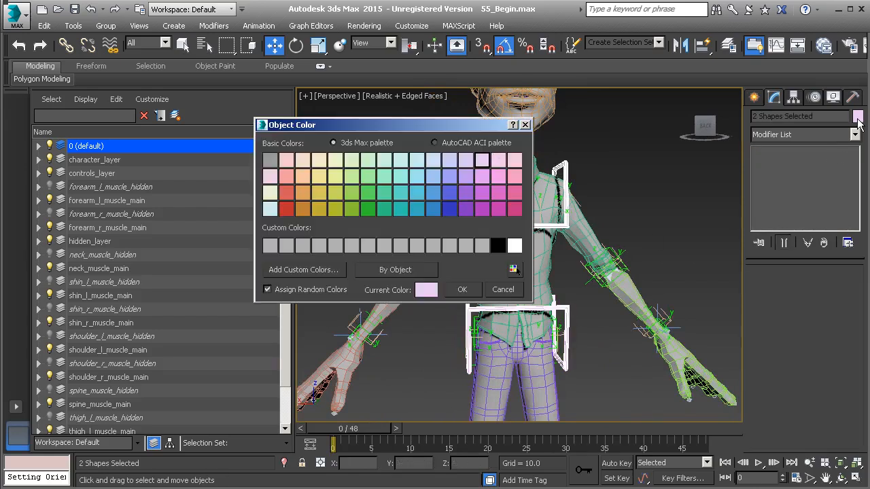
click(286, 209)
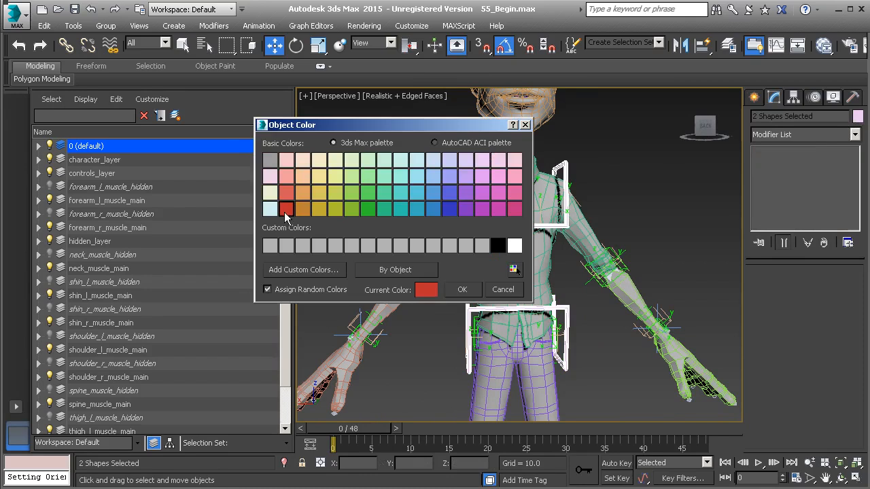
click(462, 290)
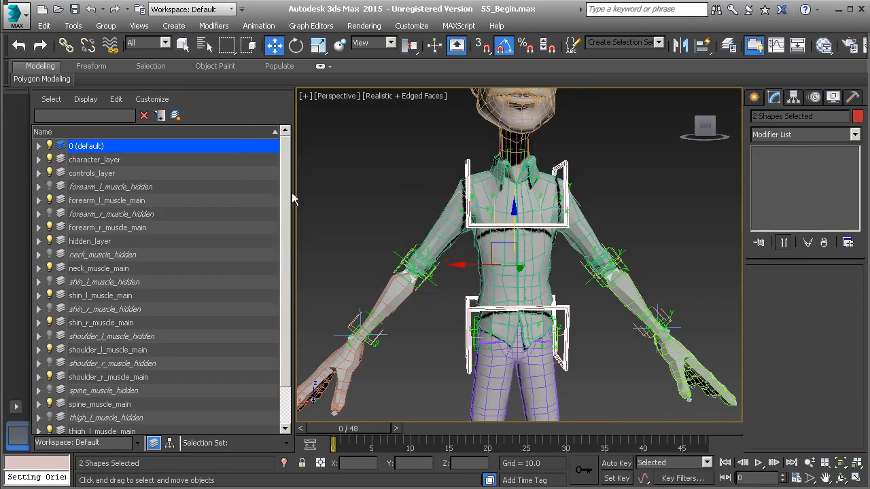
- Move Anim_Pelvis and Anim_Chest from the 0 (default) layer into controls_layer, and clear the selection
click(38, 146)
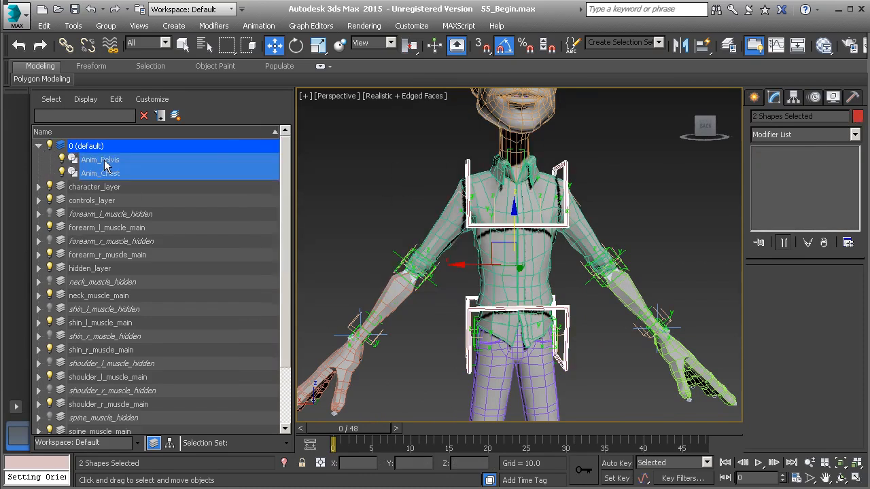
drag(105, 165, 103, 203)
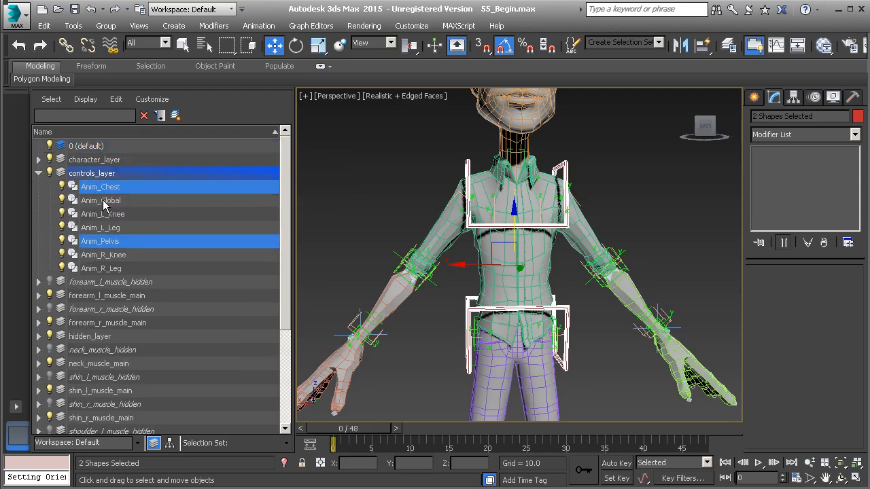
click(410, 179)
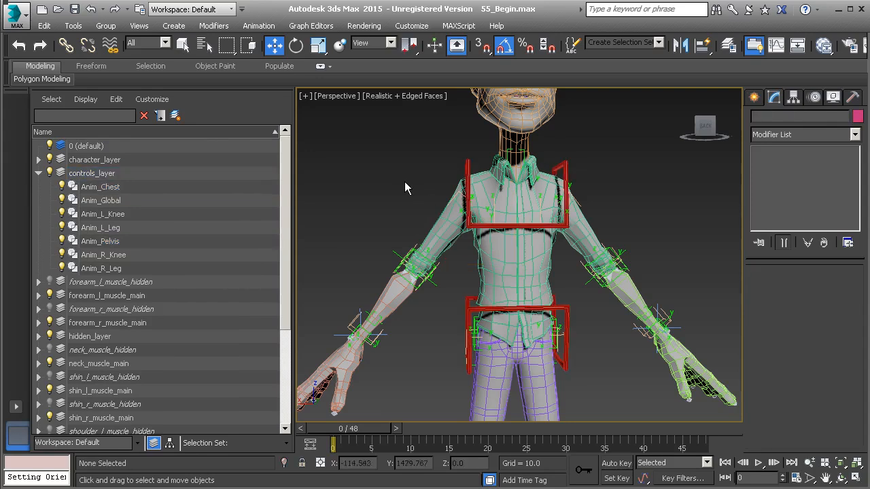
- Switch from the perspective view to a maximized Back viewport
mouse_move(561, 278)
alt+middle_down()
mouse_move(583, 280)
mouse_move(569, 265)
mouse_move(498, 271)
mouse_move(552, 271)
alt+middle_up()
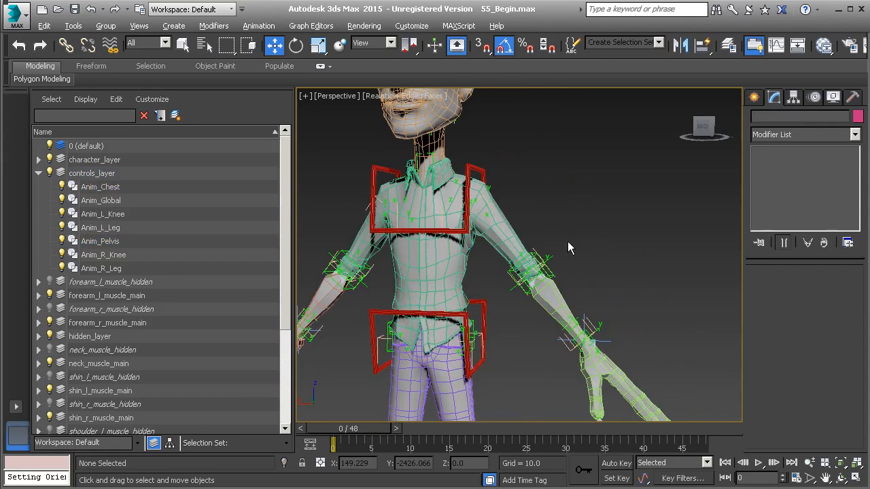
key(alt+w)
click(621, 152)
key(alt+w)
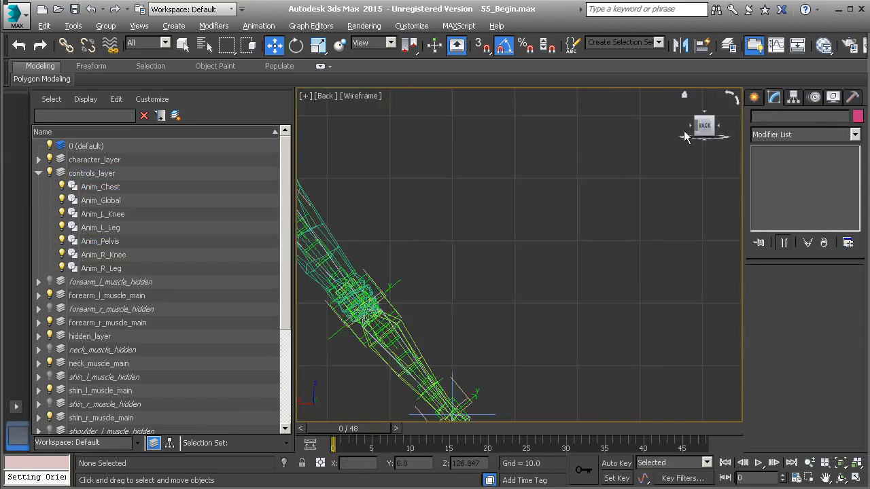
- Start a Line spline in the Back view, check the snap settings for Grid Points, and turn on snapping
click(754, 99)
click(775, 119)
click(778, 194)
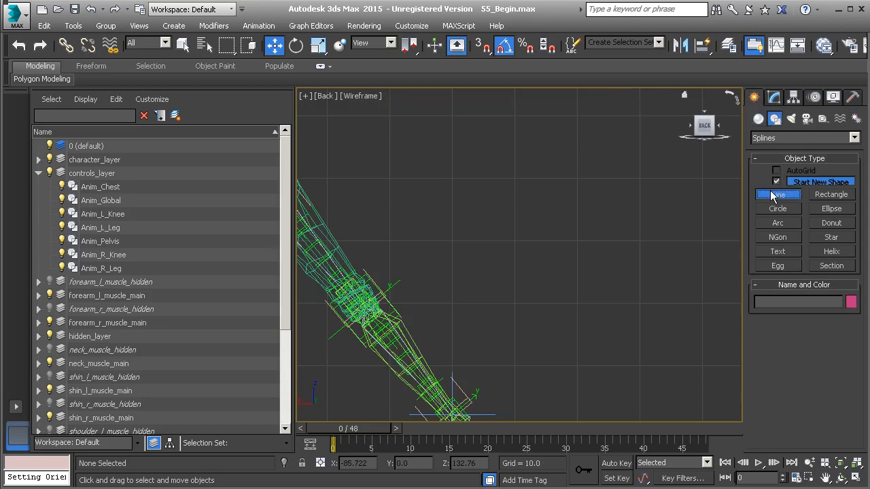
right_click(484, 49)
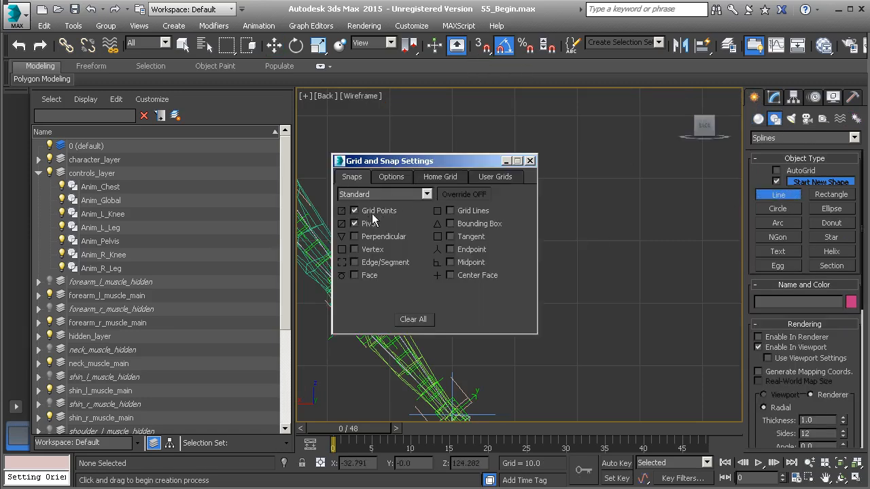
click(531, 162)
middle_drag(549, 219, 466, 235)
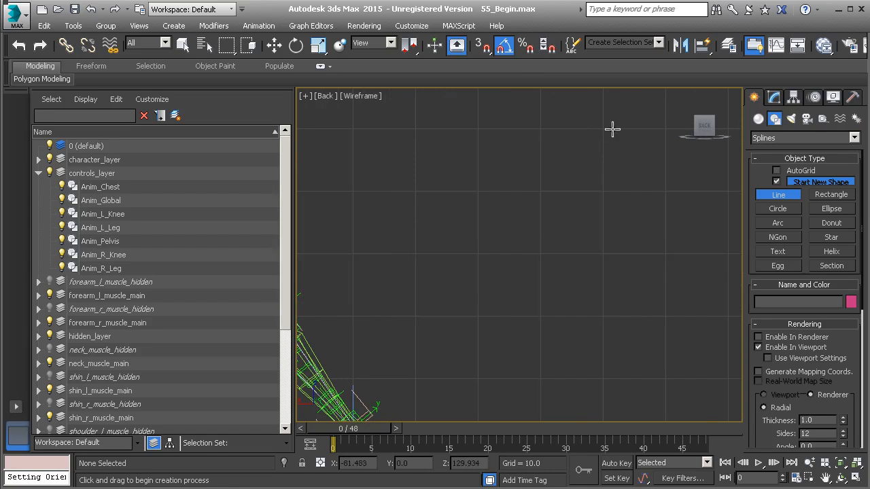
key(s)
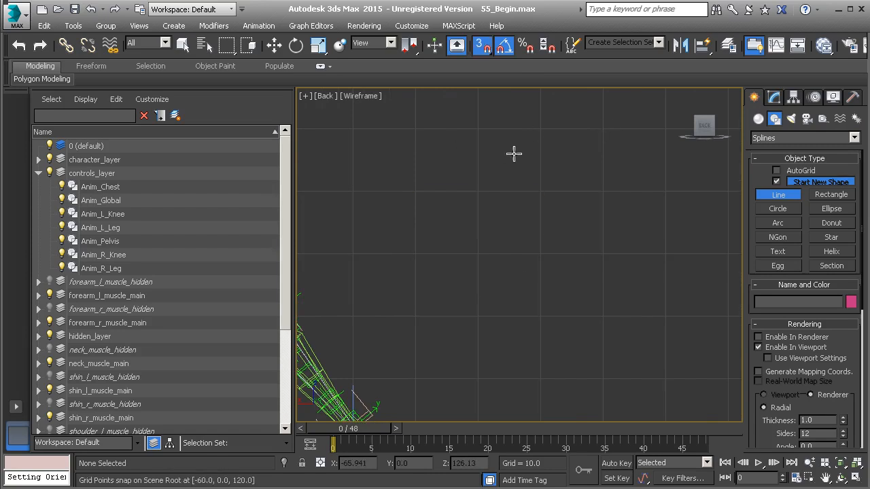
- Draw a closed C-shaped spline on the grid points, 30 units square with a 10-unit square notch in one side, and turn off snapping
click(603, 129)
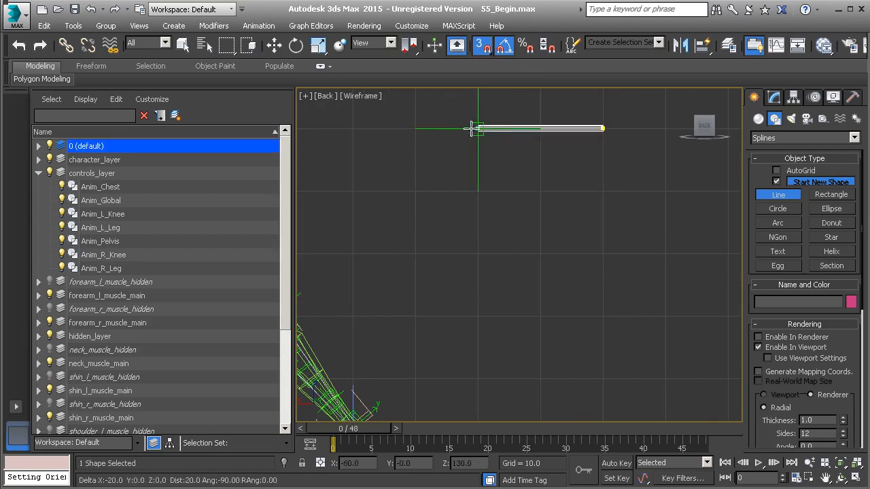
click(415, 128)
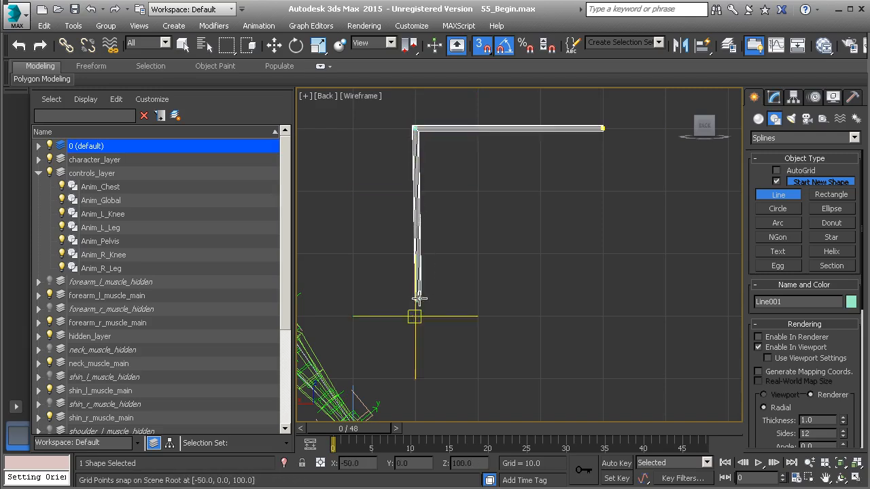
click(414, 316)
click(603, 316)
click(603, 253)
click(539, 254)
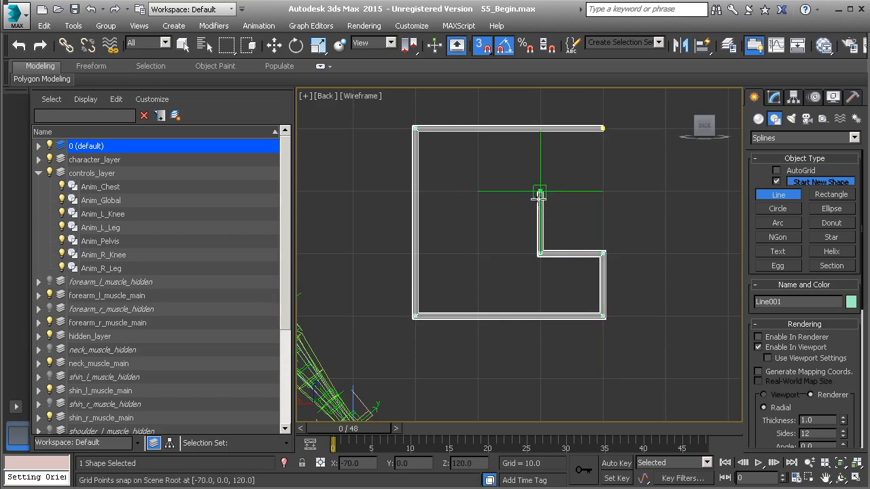
click(537, 190)
click(603, 191)
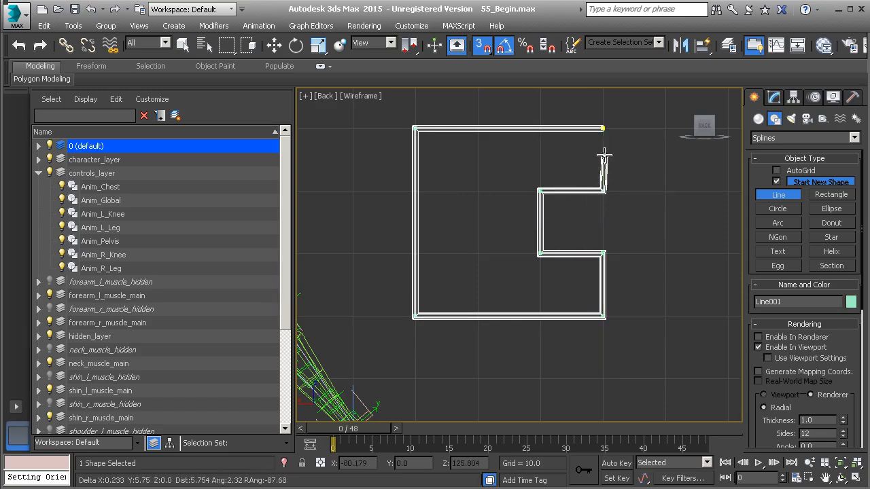
click(603, 128)
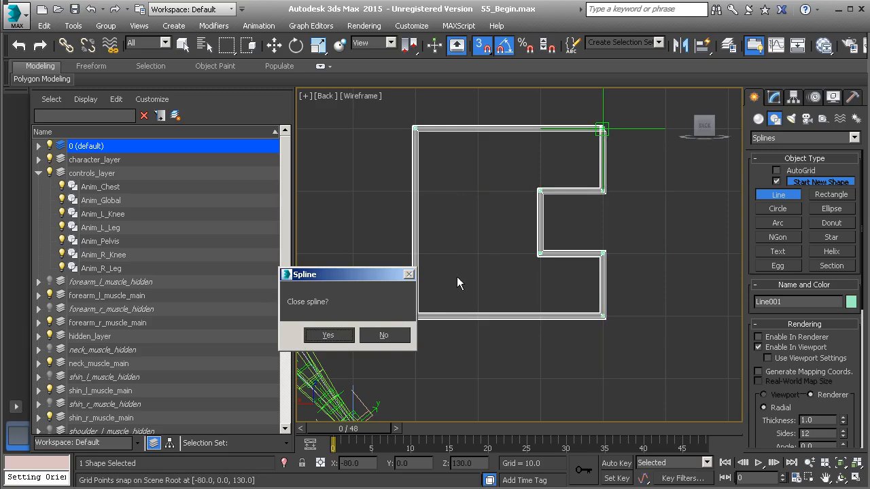
click(329, 335)
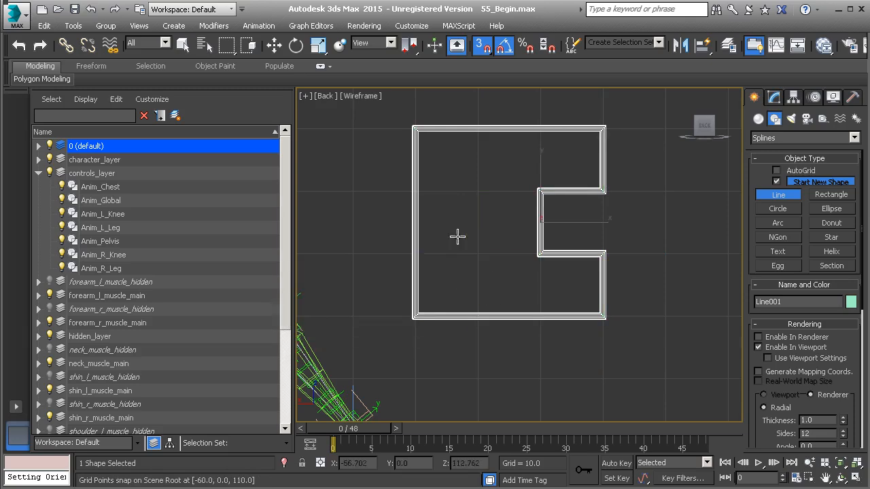
key(w)
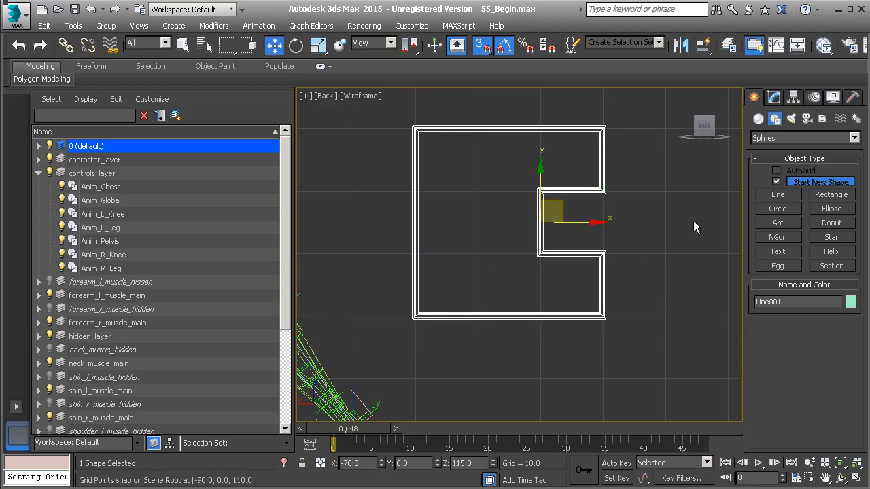
key(s)
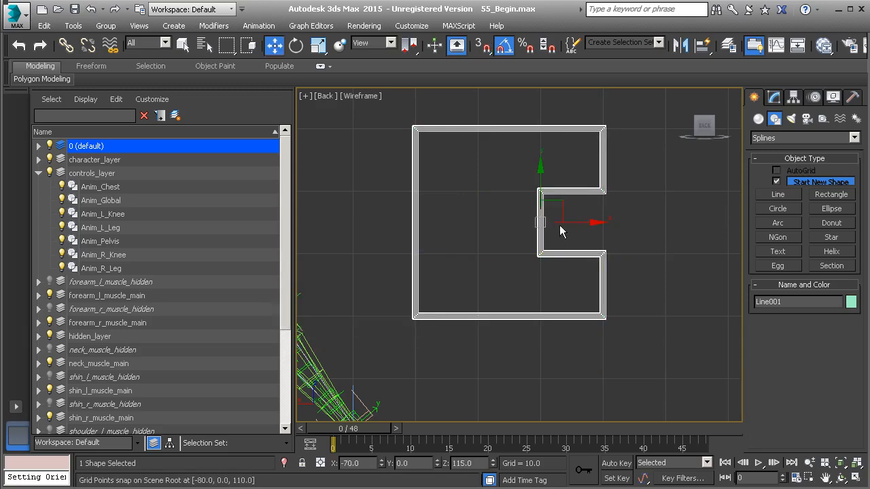
- Switch to the maximized Perspective view and hide character_layer to expose the rig's bones
key(alt+w)
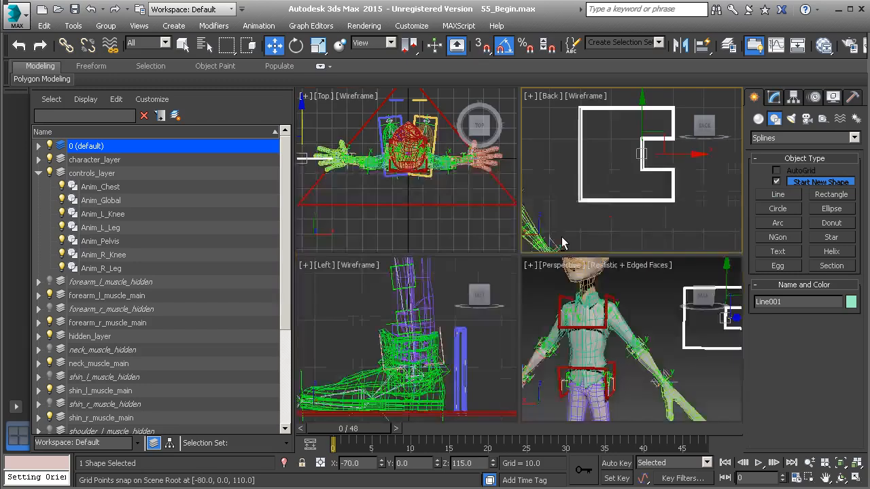
right_click(639, 317)
key(alt+w)
alt+middle_drag(610, 285, 606, 260)
scroll(605, 260, down, 3)
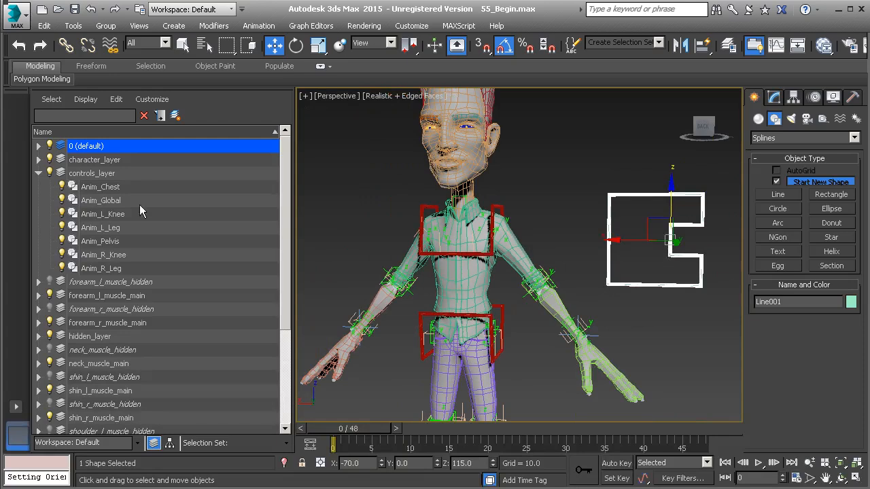
click(49, 160)
scroll(402, 263, up, 4)
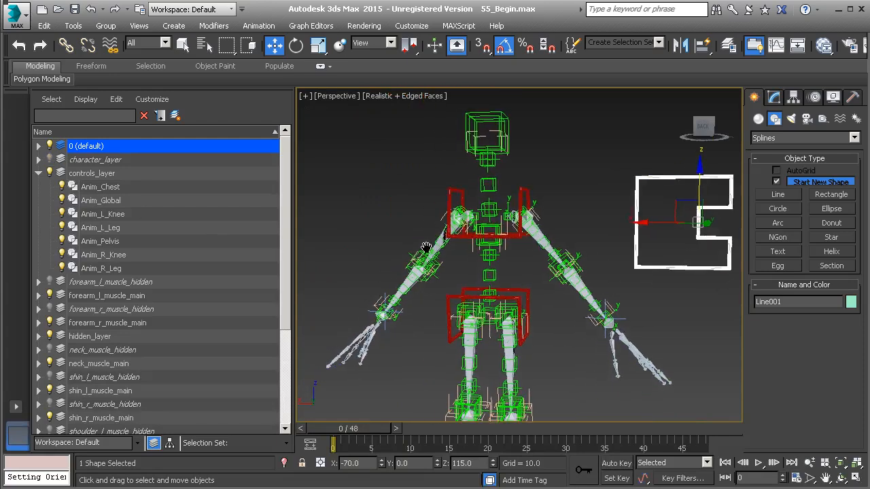
scroll(452, 295, up, 3)
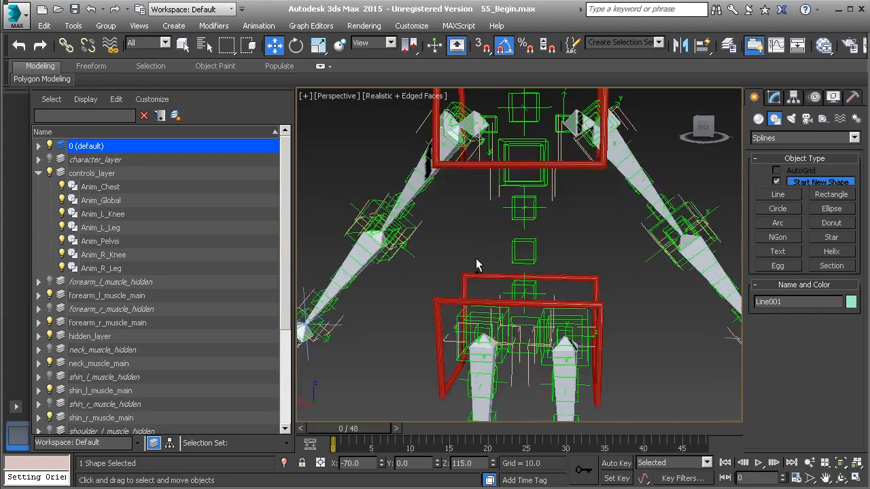
- Align the C-shaped spline to the bone at the pelvis, and unhide character_layer
key(alt+a)
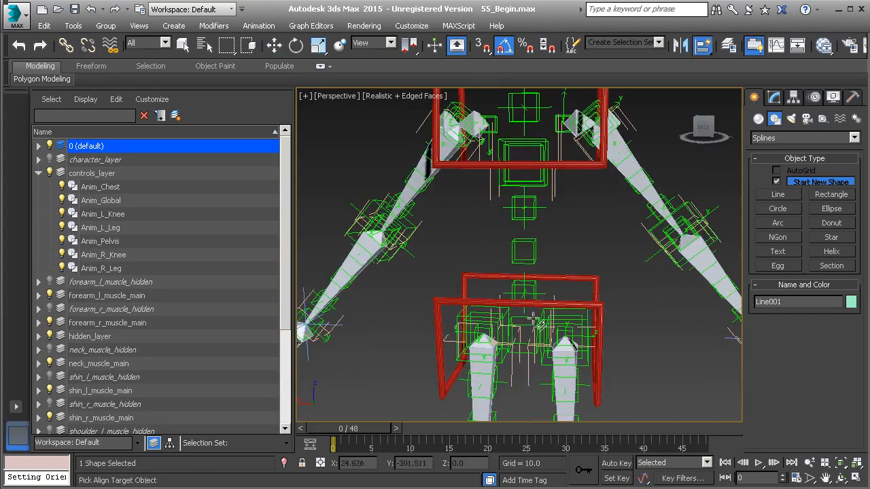
click(533, 316)
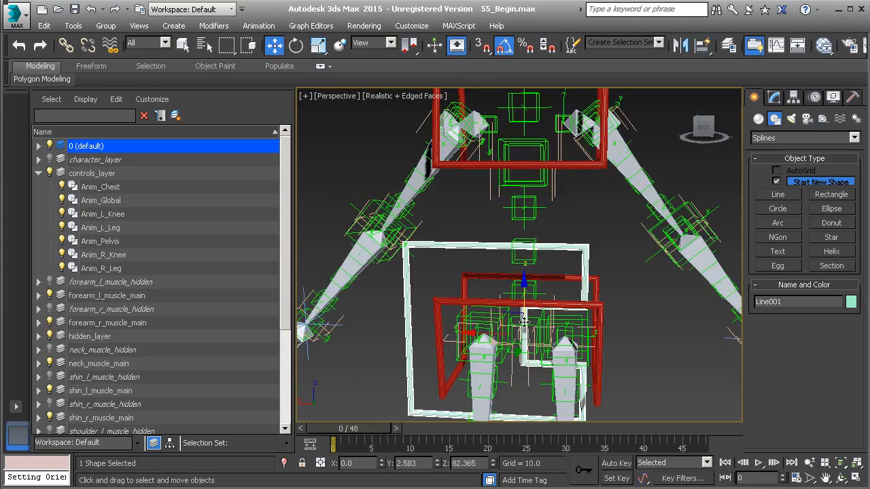
alt+middle_drag(615, 322, 559, 310)
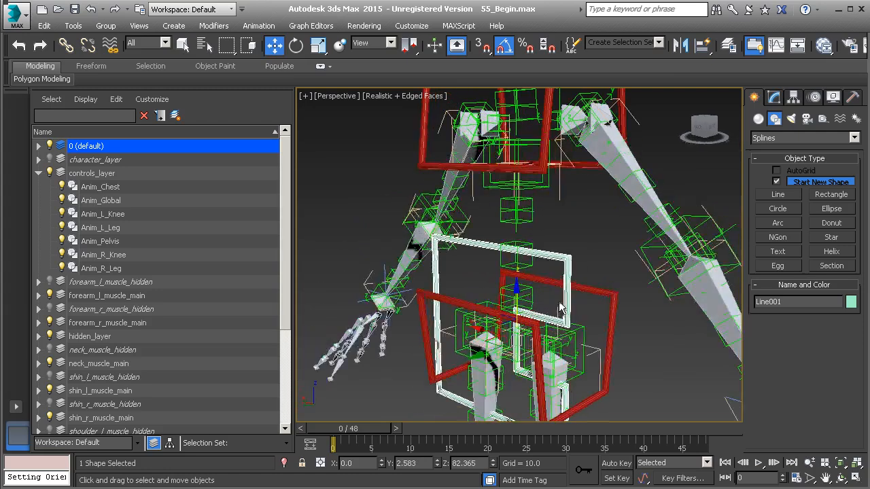
click(49, 159)
alt+middle_drag(461, 298, 537, 289)
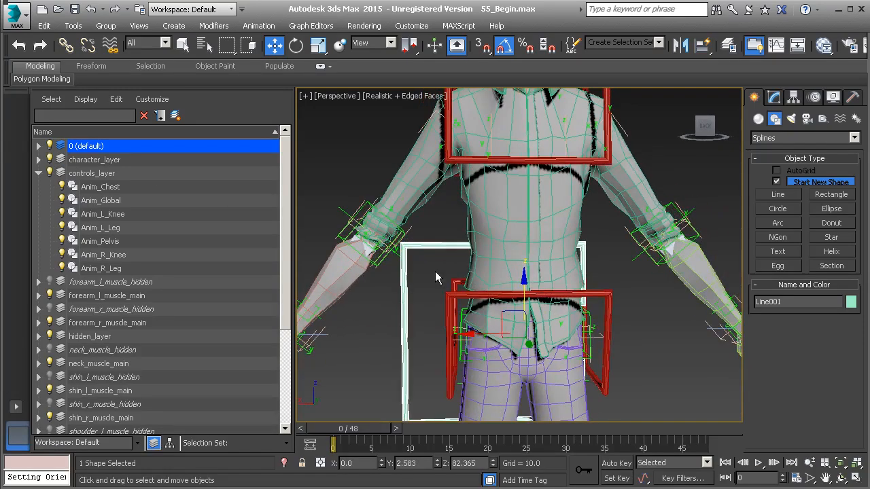
alt+middle_drag(447, 259, 586, 249)
- Select all vertices of the C-shaped spline and move them up and out behind the character's back
click(775, 98)
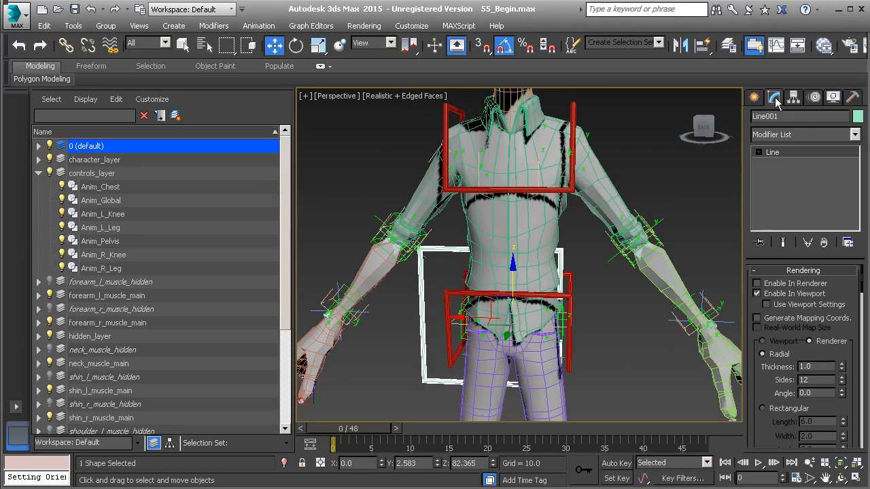
click(793, 151)
middle_drag(517, 265, 530, 246)
drag(373, 185, 632, 379)
alt+middle_drag(640, 346, 584, 346)
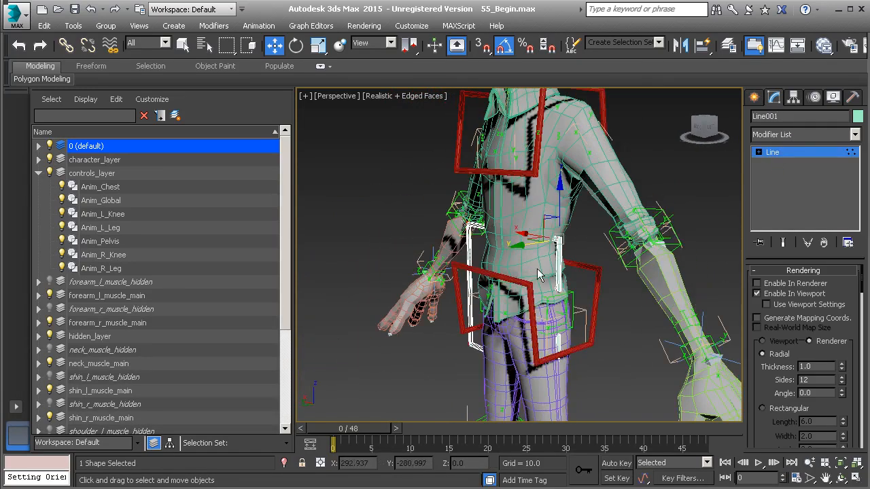
drag(520, 245, 602, 241)
alt+middle_drag(602, 242, 496, 267)
drag(571, 176, 570, 85)
alt+middle_drag(599, 219, 700, 218)
click(626, 183)
drag(571, 190, 598, 192)
- In the maximized Back view, center the shape's vertices across the upper body at chest height and leave vertex editing
key(alt+w)
right_click(589, 177)
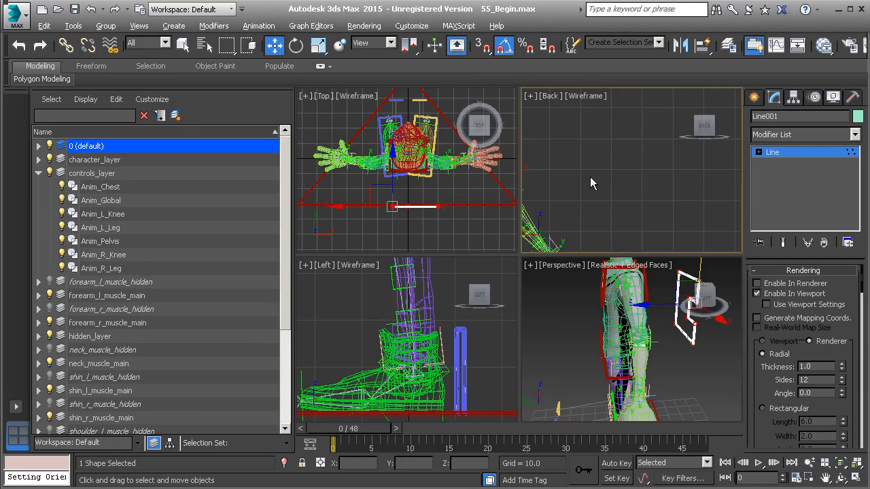
key(alt+w)
scroll(536, 200, up, 10)
scroll(575, 262, down, 6)
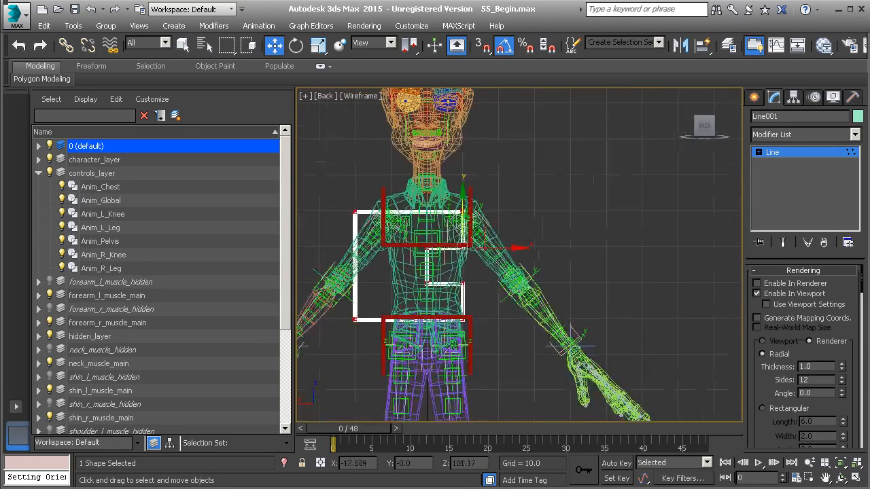
drag(519, 250, 542, 253)
drag(487, 162, 487, 134)
drag(540, 185, 536, 186)
click(787, 151)
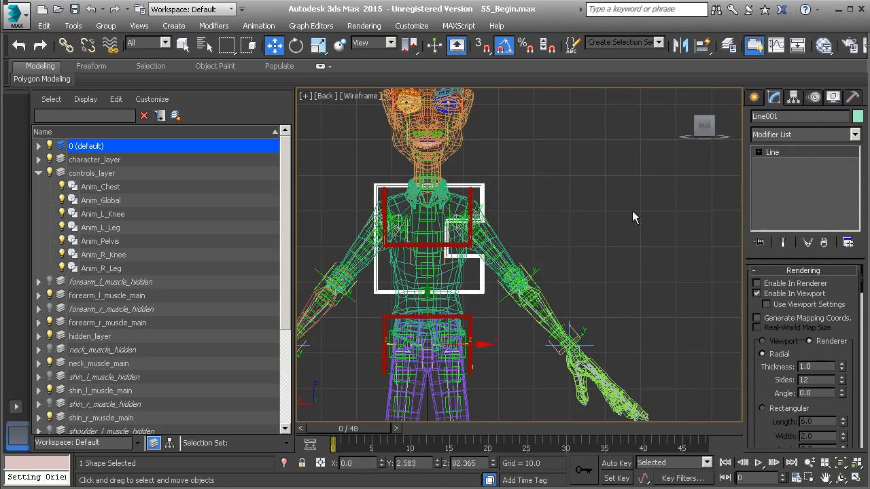
- Return to the maximized Perspective view and rename the C-shaped spline Anim_COG
key(alt+w)
middle_click(546, 303)
key(alt+w)
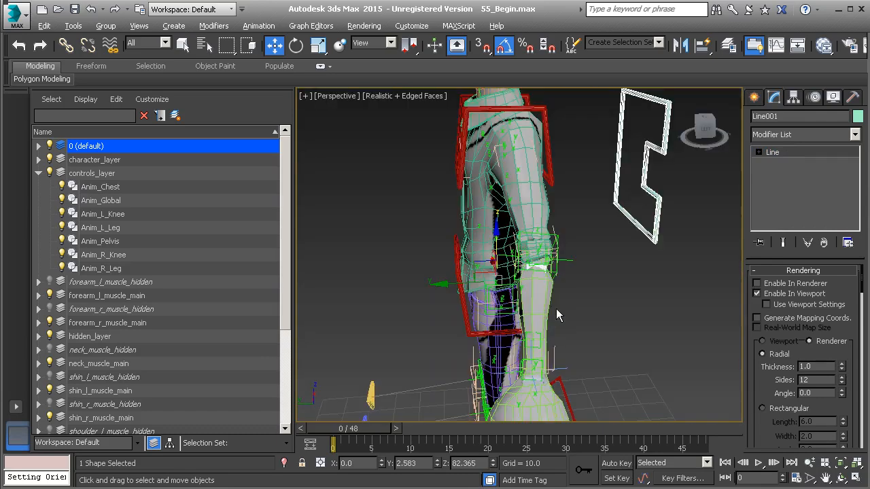
alt+middle_drag(636, 301, 625, 274)
scroll(604, 224, down, 5)
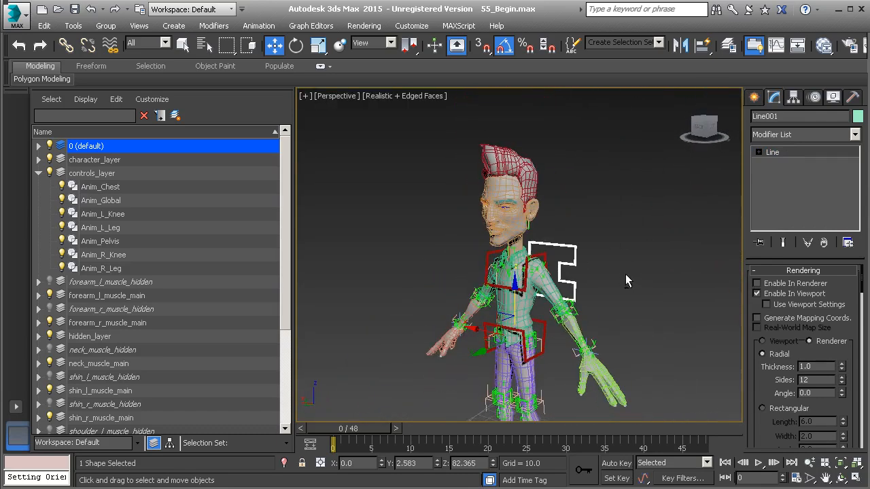
middle_drag(589, 299, 615, 256)
click(791, 118)
text(Anim_COG)
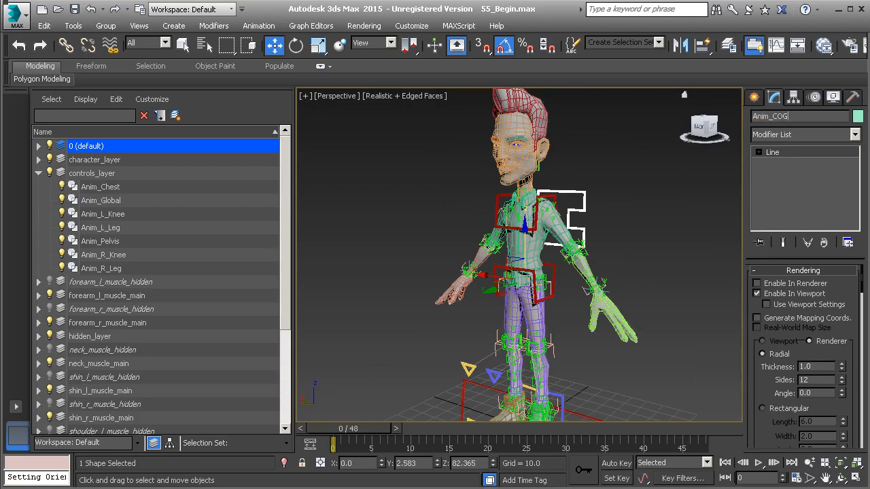
- Set the object color of Anim_COG to red
alt+middle_drag(729, 128, 861, 143)
click(857, 117)
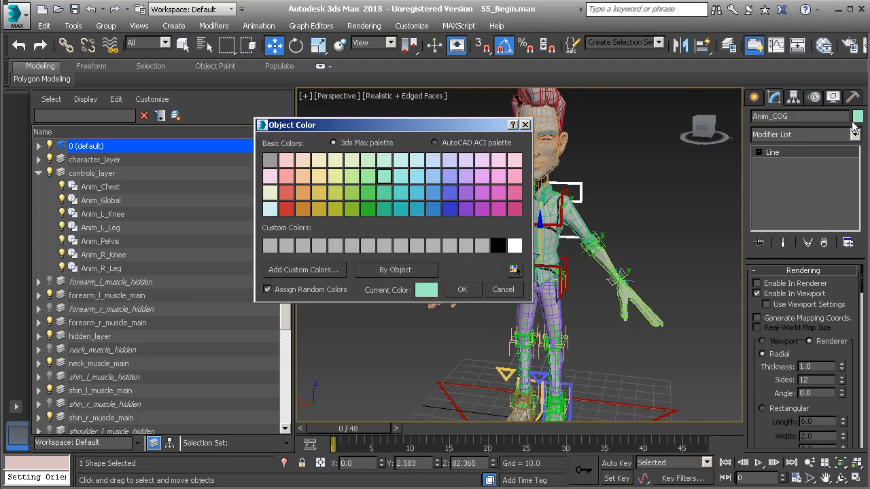
click(286, 210)
click(462, 289)
- Link Anim_COG as a child of the red triangular Anim_Global control on the ground
alt+middle_drag(537, 297, 549, 329)
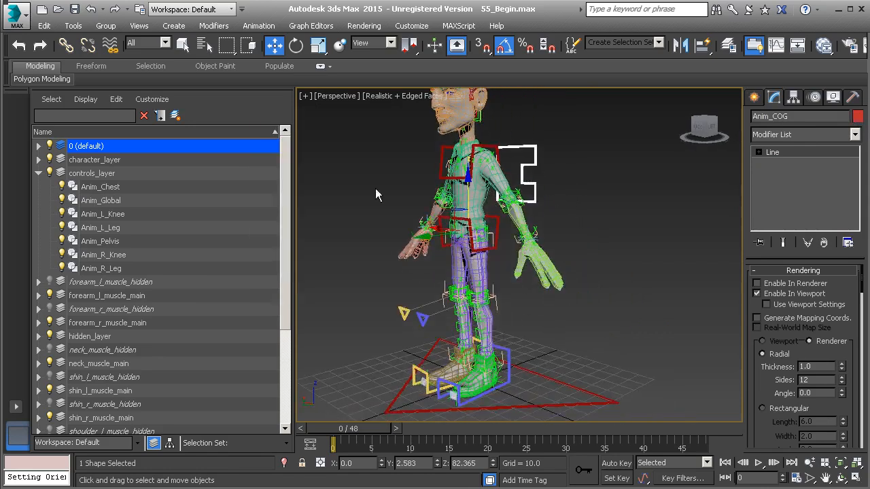
click(66, 44)
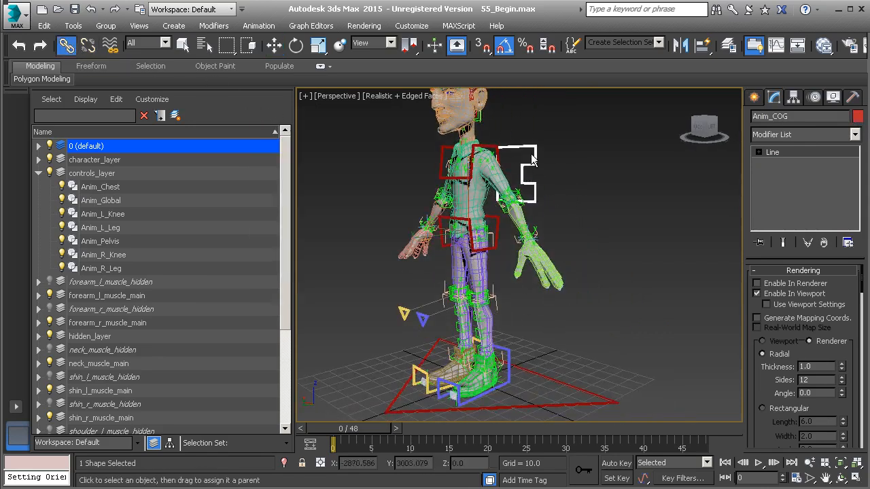
drag(535, 155, 586, 387)
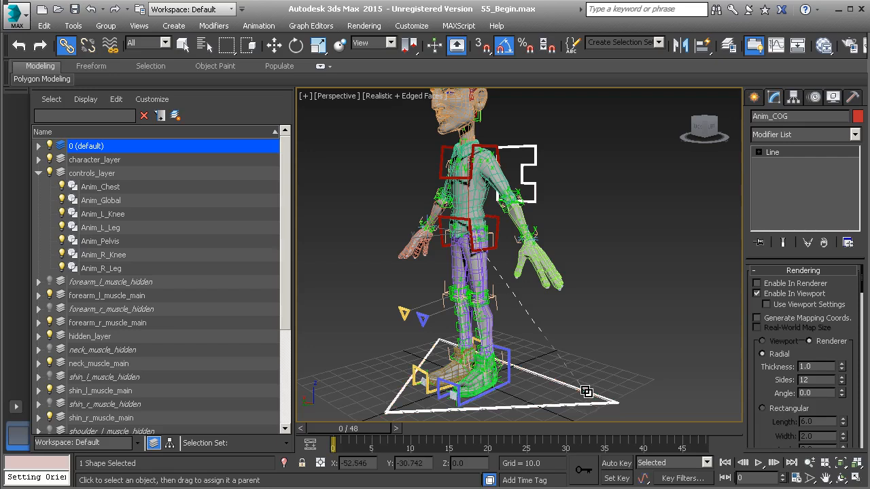
- Use Reset XForm on Anim_COG and collapse its modifier stack with Modifier Stack Result as output type
click(853, 97)
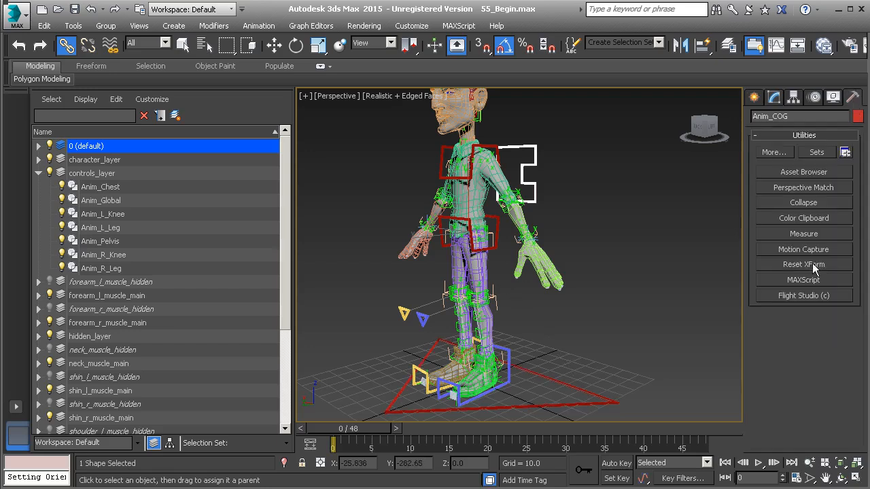
click(806, 269)
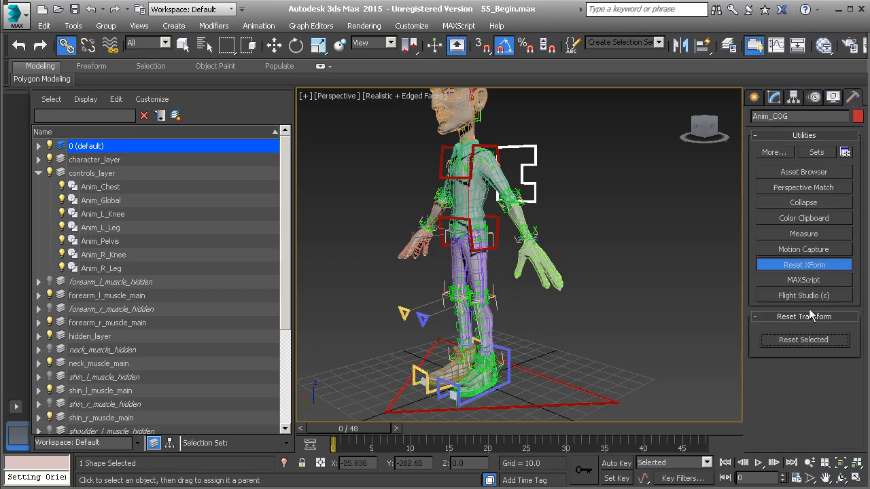
click(809, 204)
click(808, 360)
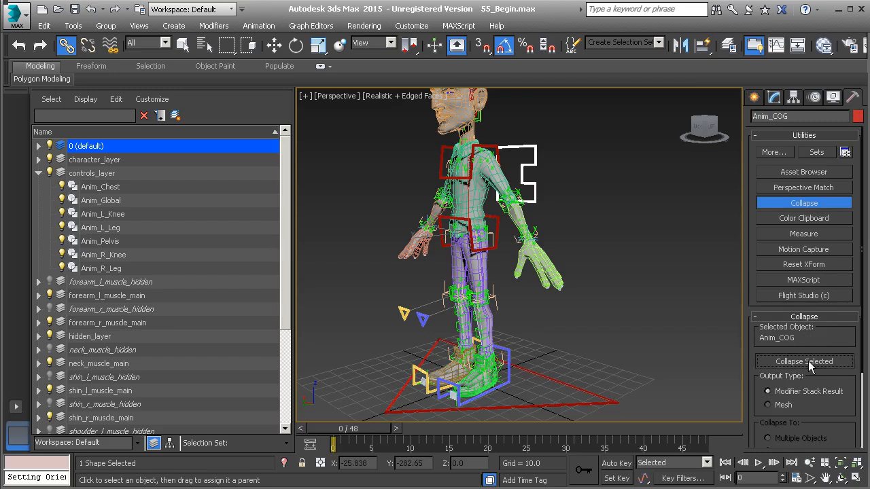
- Close the Collapse utility and freeze the transforms of Anim_COG, accepting the new controller layer
click(802, 204)
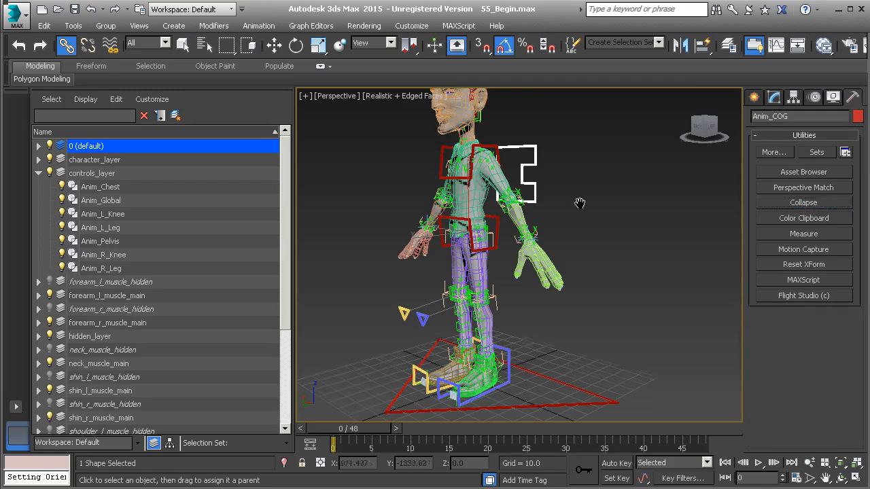
alt+middle_drag(578, 202, 613, 205)
right_click(611, 202)
click(570, 154)
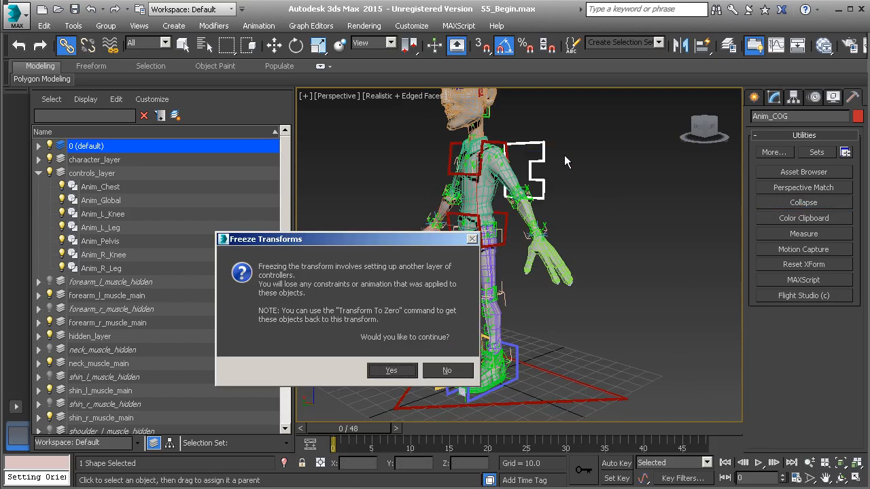
click(391, 370)
- Link Anim_Pelvis and Anim_Chest together as children of the Anim_COG control behind the back
alt+middle_drag(475, 224, 534, 275)
click(536, 204)
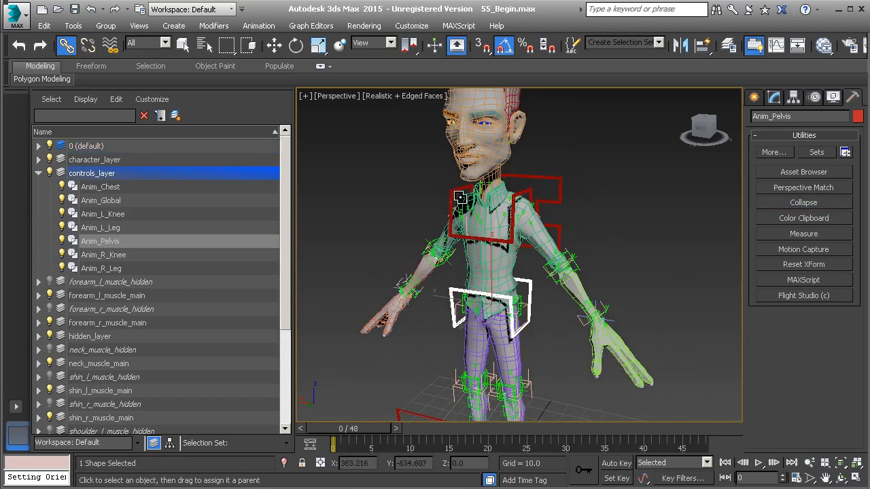
ctrl+click(454, 193)
mouse_move(453, 193)
alt+middle_down()
mouse_move(435, 194)
mouse_move(452, 193)
alt+middle_up()
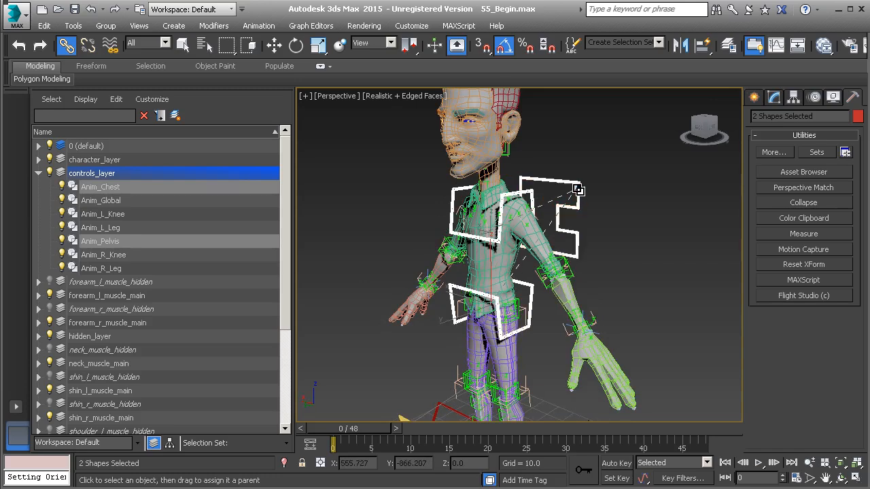
- Use Reset XForm on Anim_Chest and Anim_Pelvis and collapse their stacks with Modifier Stack Result as output type
middle_drag(619, 233, 622, 169)
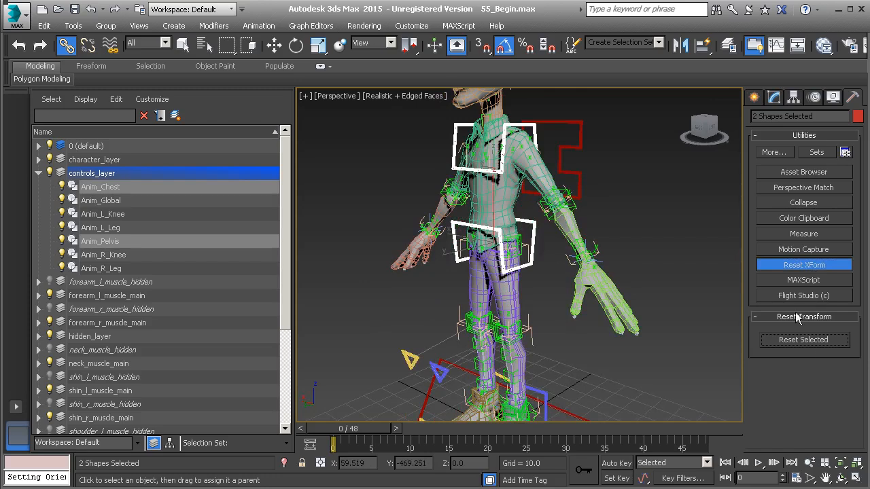
click(819, 268)
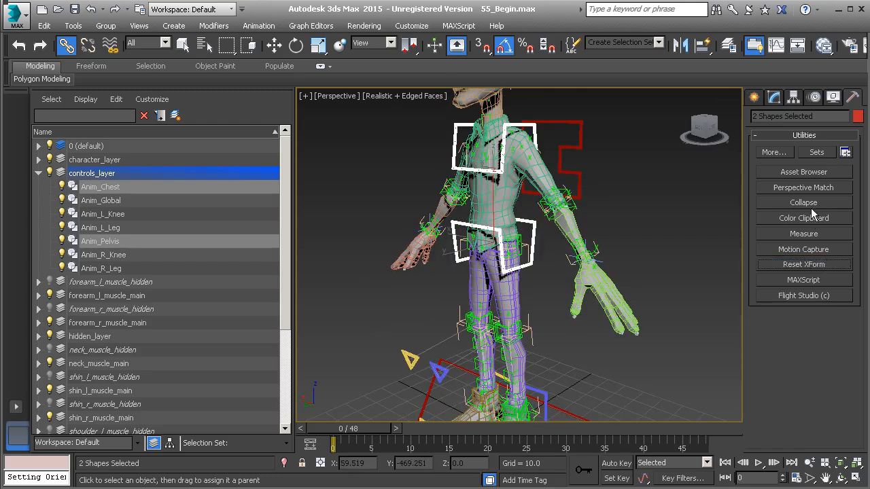
click(815, 204)
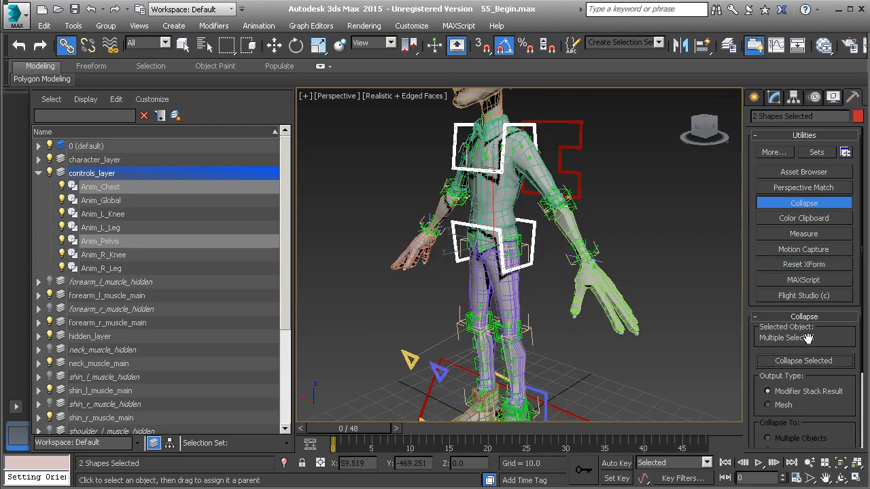
click(816, 204)
- Freeze the transforms of Anim_Chest and Anim_Pelvis, accepting the extra layer of controllers
right_click(651, 244)
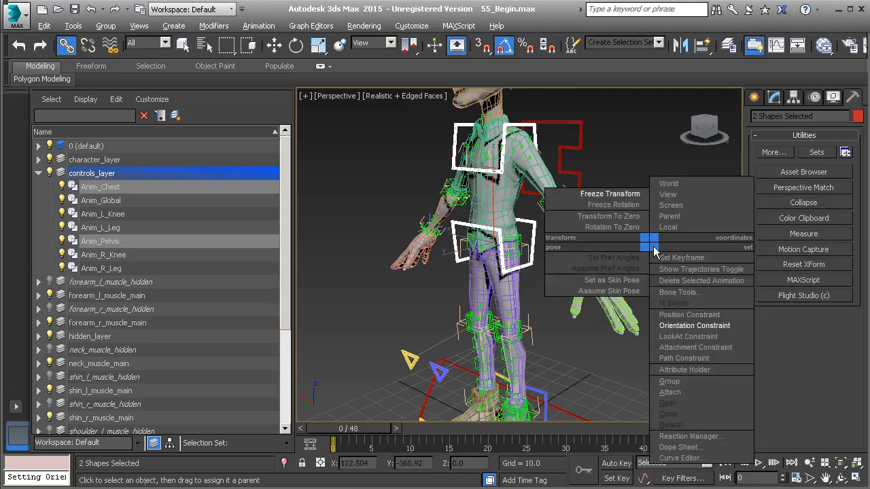
click(604, 194)
click(390, 369)
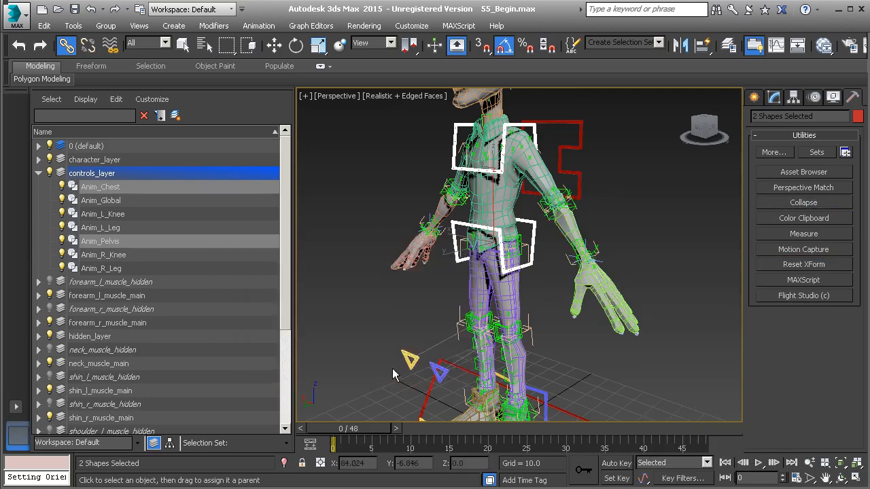
- Move Anim_COG from the 0 (default) layer into controls_layer, then fold controls_layer and clear the selection
click(39, 146)
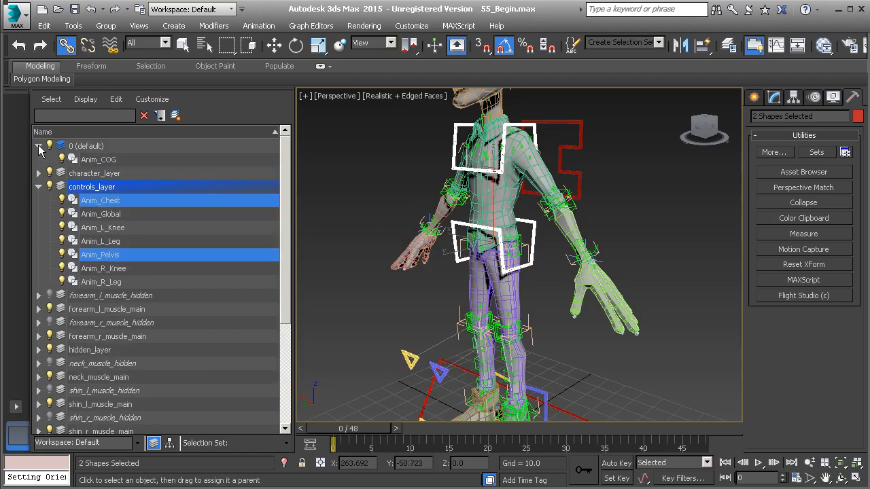
click(107, 160)
drag(107, 163, 122, 184)
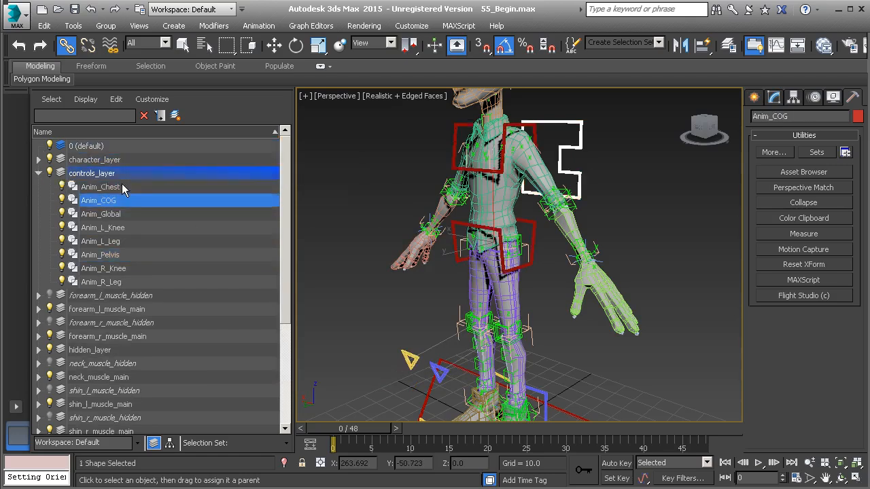
click(37, 173)
click(358, 187)
middle_drag(424, 208, 475, 242)
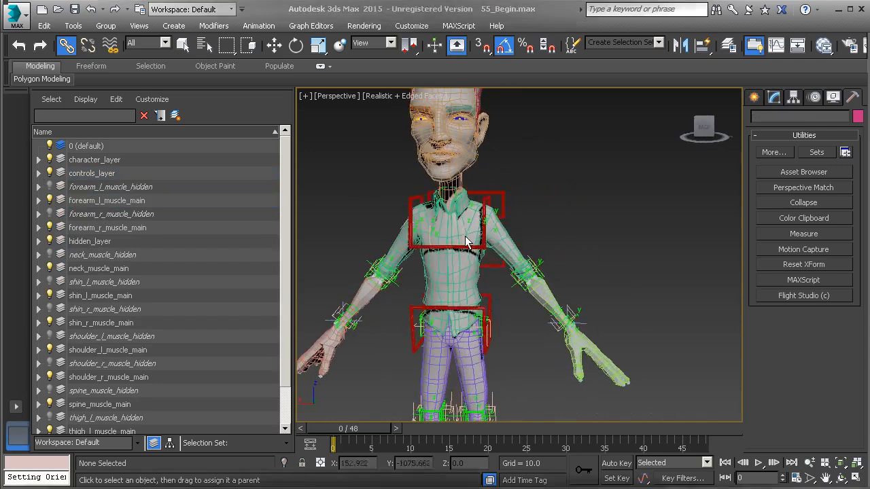